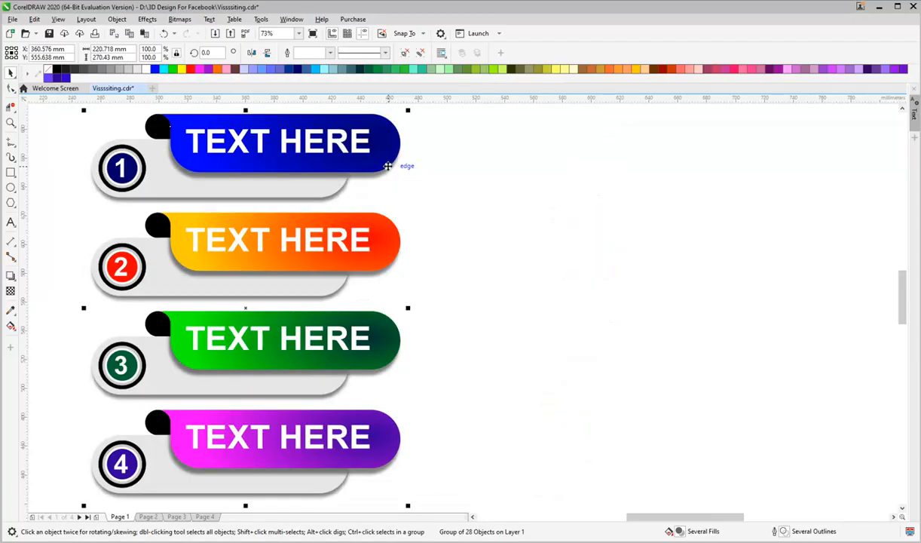
Step: Delete the group of four finished numbered text banners from the page
drag(592, 164, 369, 166)
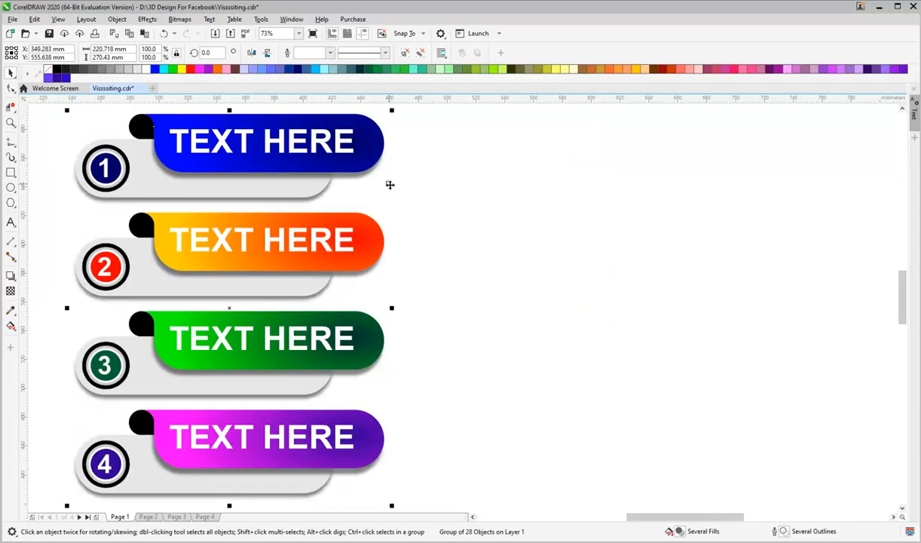
click(437, 227)
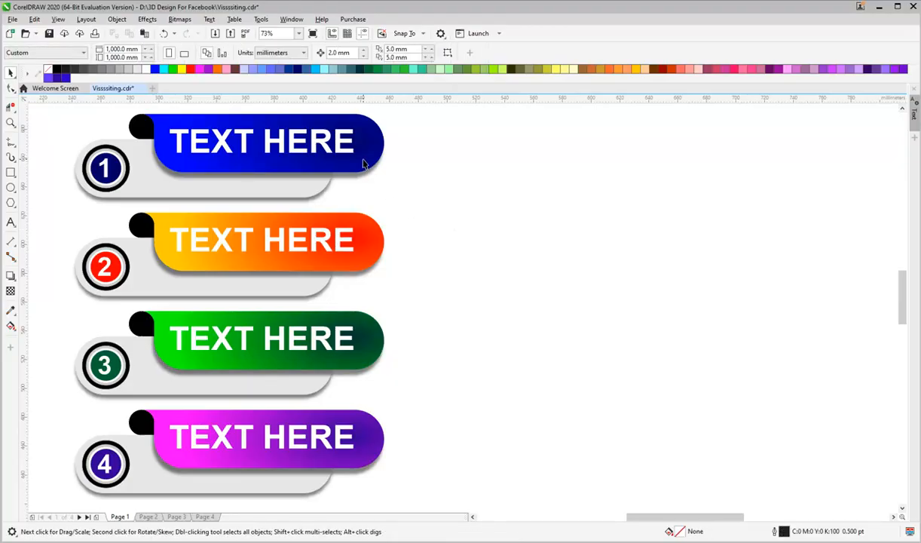
click(362, 159)
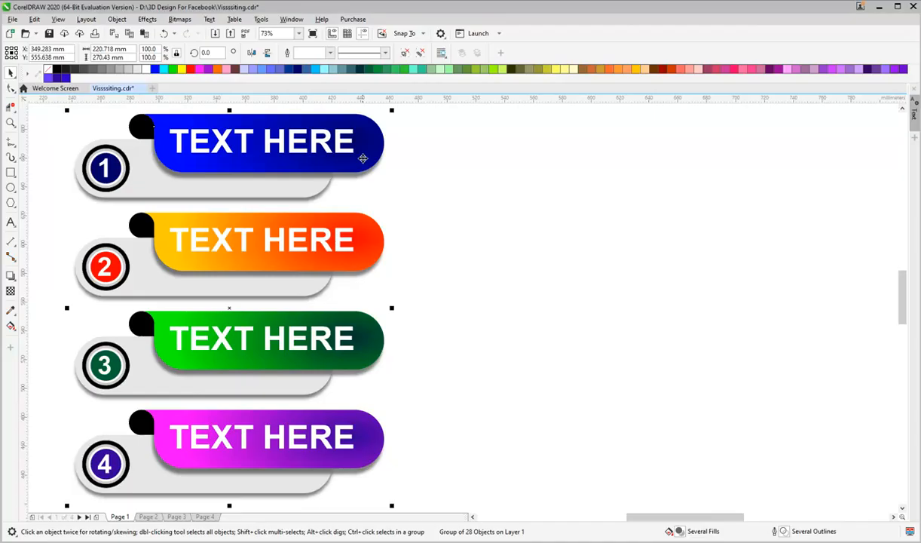
key(Delete)
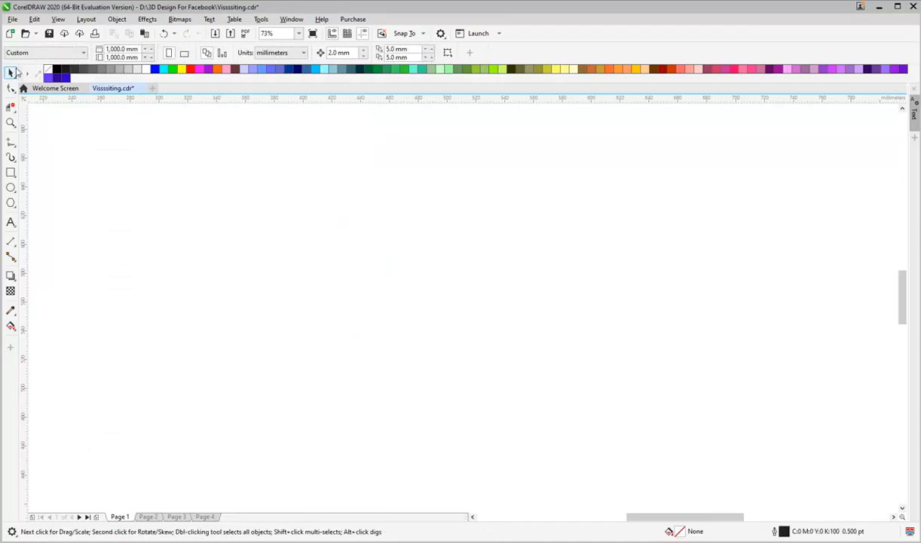
Step: Draw a horizontal rectangle about 194 by 43 mm, then scale it proportionally to a width of 180 mm
click(10, 174)
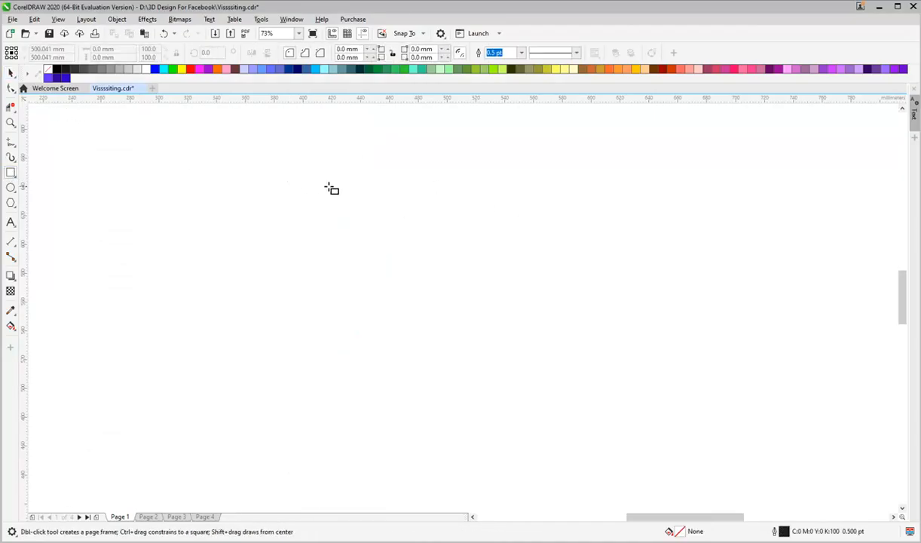
drag(327, 168, 610, 230)
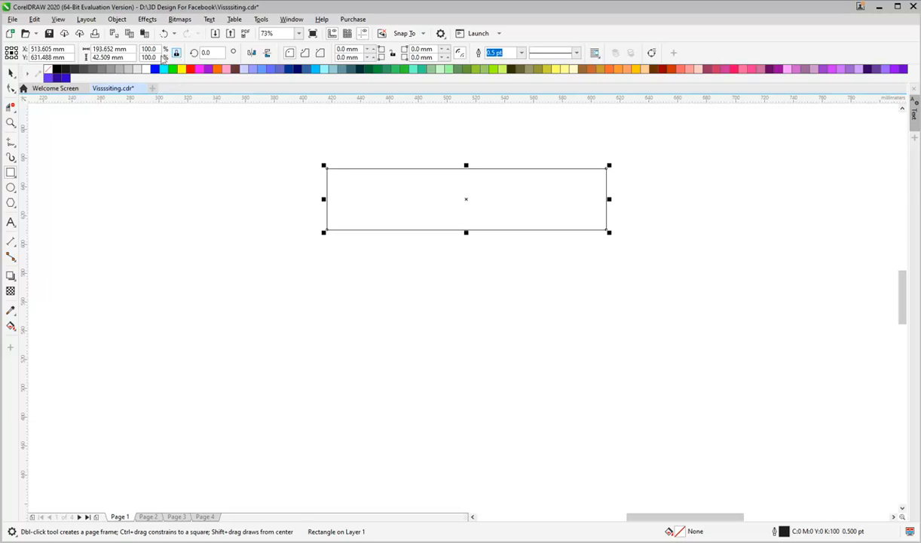
click(130, 50)
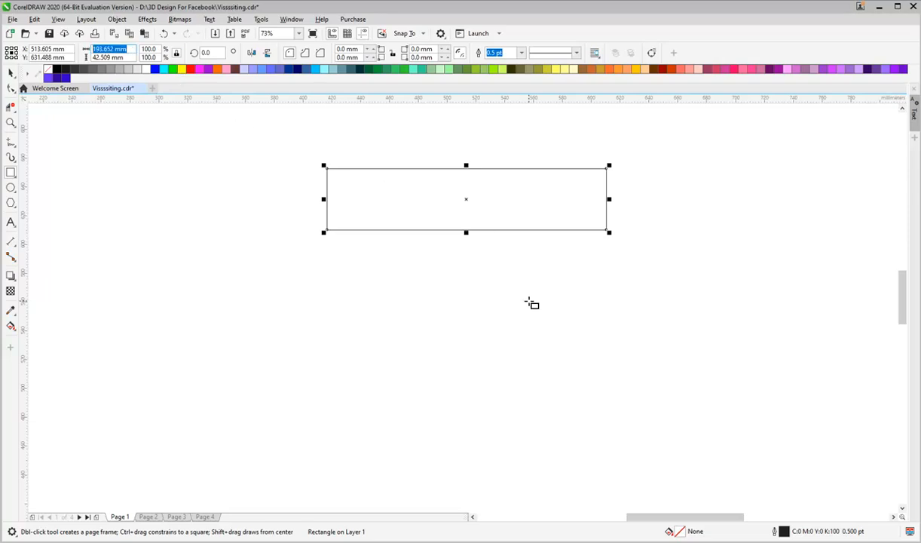
text(180)
key(Return)
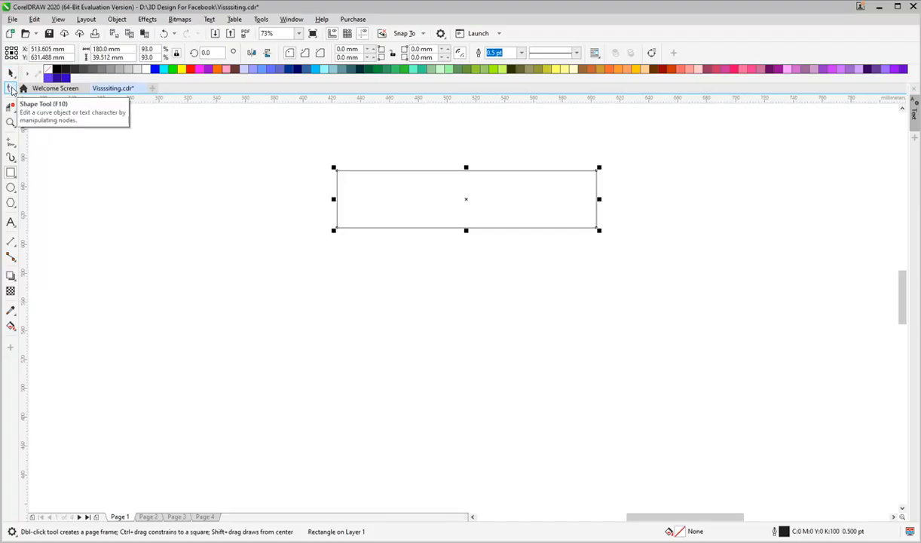
Step: Round all four corners of the rectangle fully, to a radius of about 19.8 mm, making a pill shape
click(11, 88)
drag(337, 173, 336, 223)
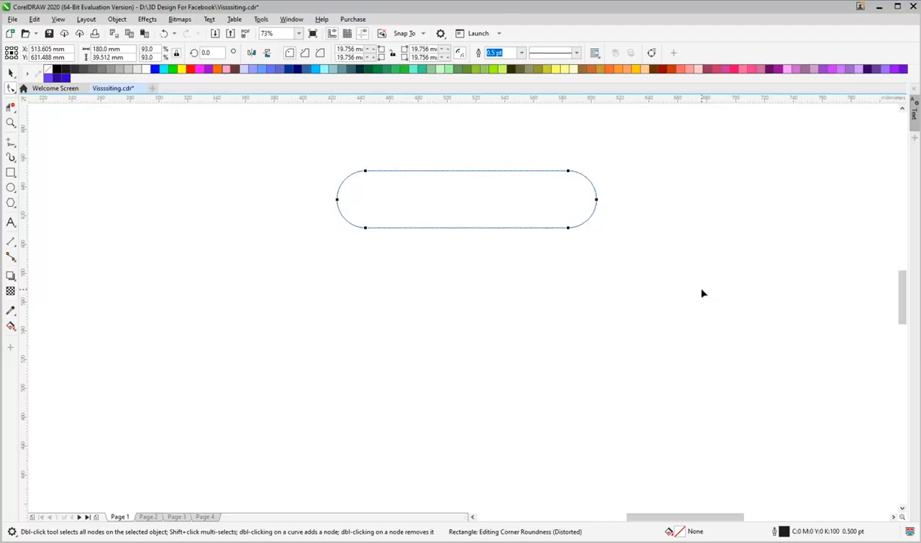
key(space)
click(366, 273)
click(397, 170)
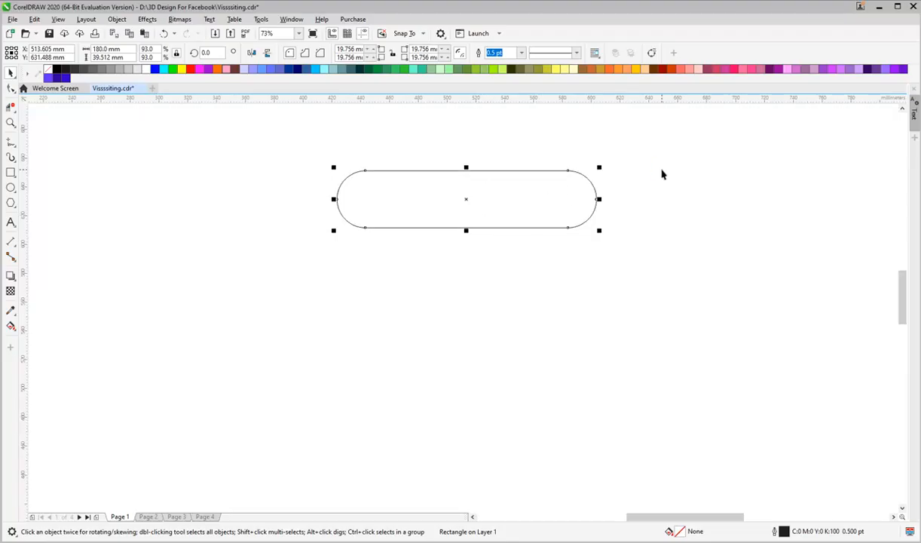
click(647, 190)
Step: Place a copy of the pill shape about 38 mm to the right and 20 mm above the original
drag(580, 173, 599, 163)
key(ctrl+z)
drag(465, 199, 520, 171)
right_click(521, 171)
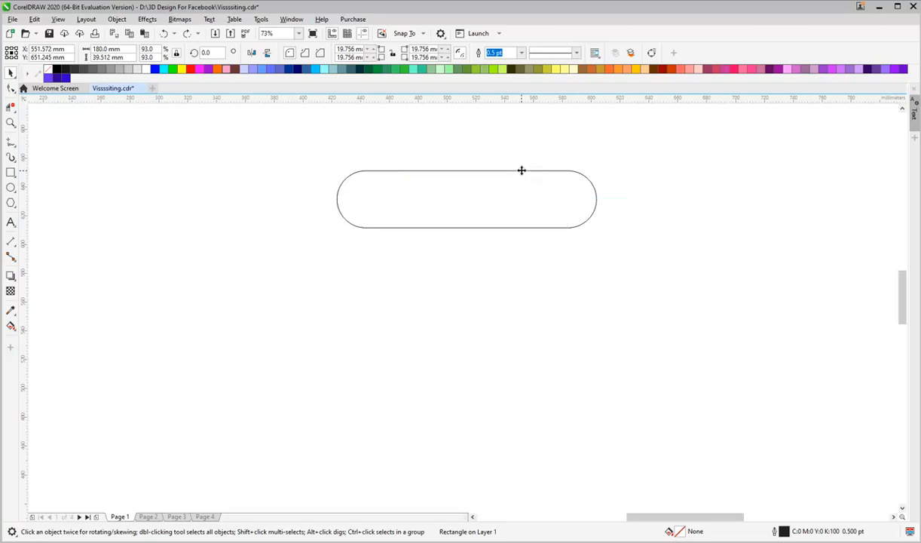
click(539, 288)
Step: Reduce only the upper-left corner radius of the copied pill to about 9.1 mm
key(F2)
drag(360, 135, 495, 232)
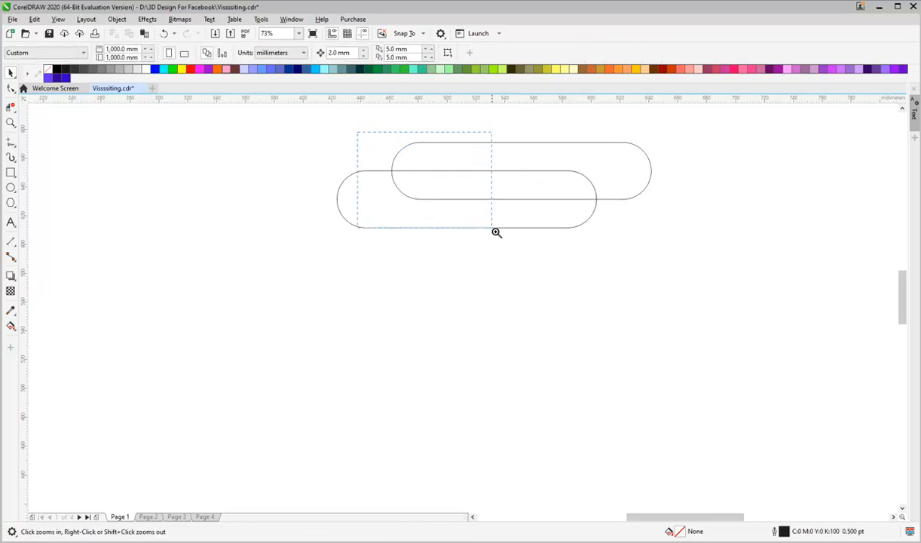
key(space)
click(399, 142)
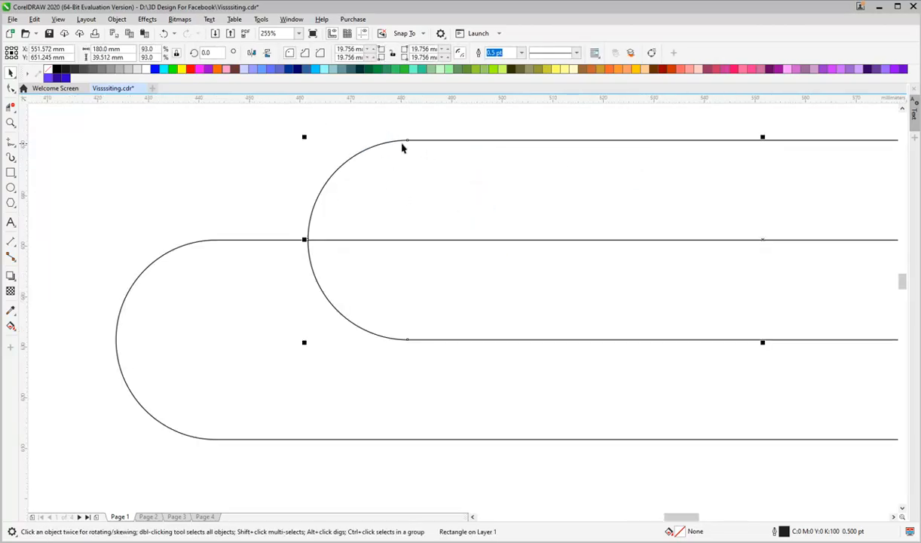
click(11, 88)
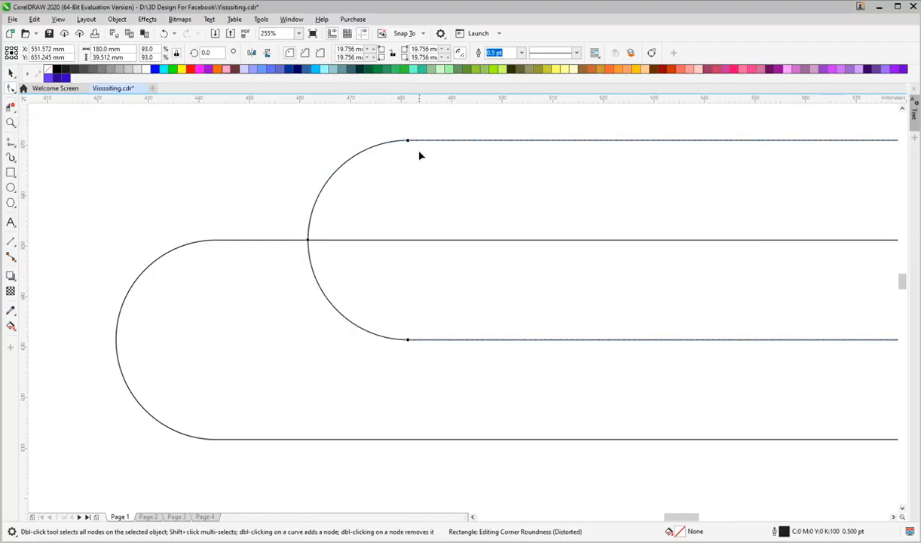
drag(406, 142, 354, 149)
key(space)
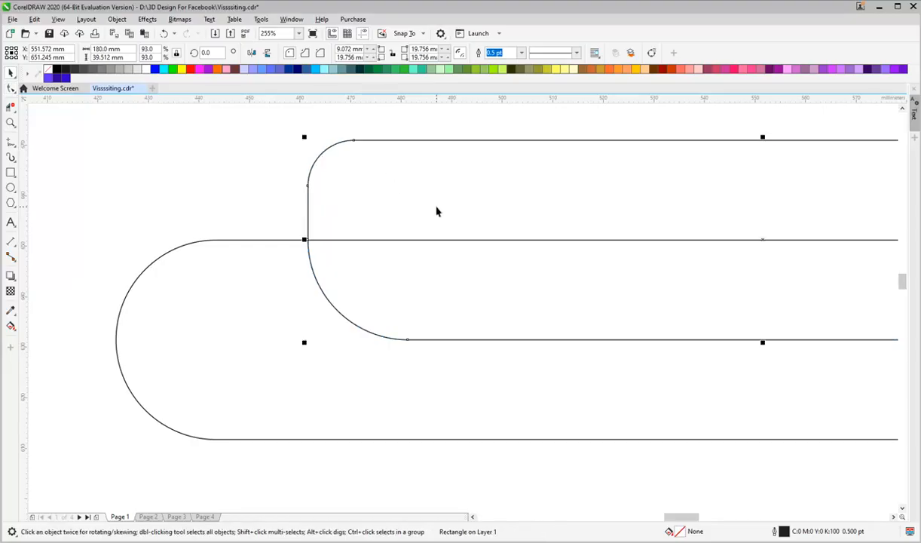
Step: Draw a circle about 20.5 mm in diameter touching the left edge of the upper pill, above the lower pill
scroll(436, 209, down, 1)
key(F2)
drag(274, 138, 565, 295)
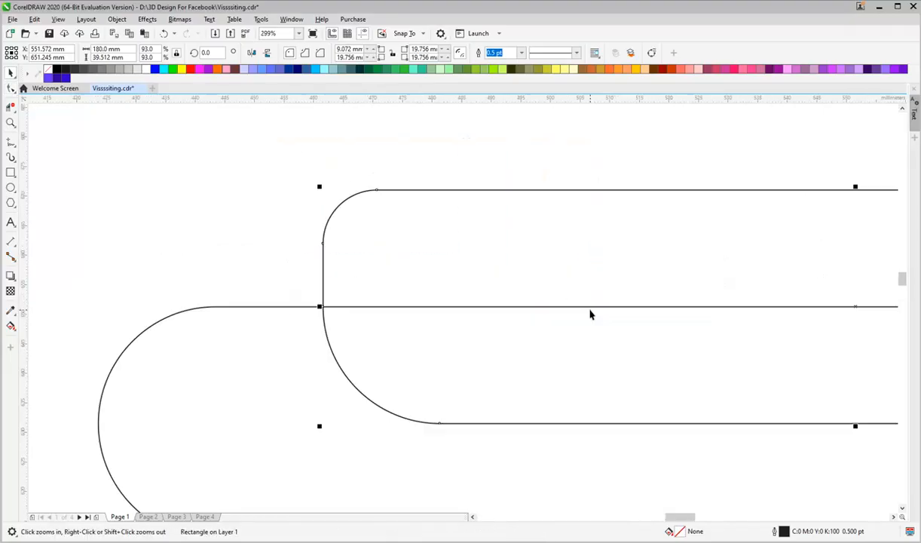
click(427, 174)
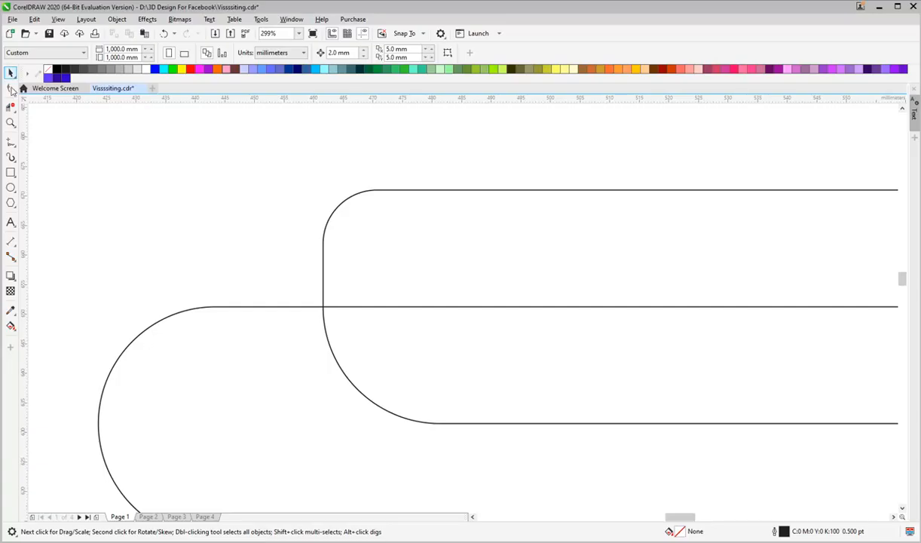
click(10, 189)
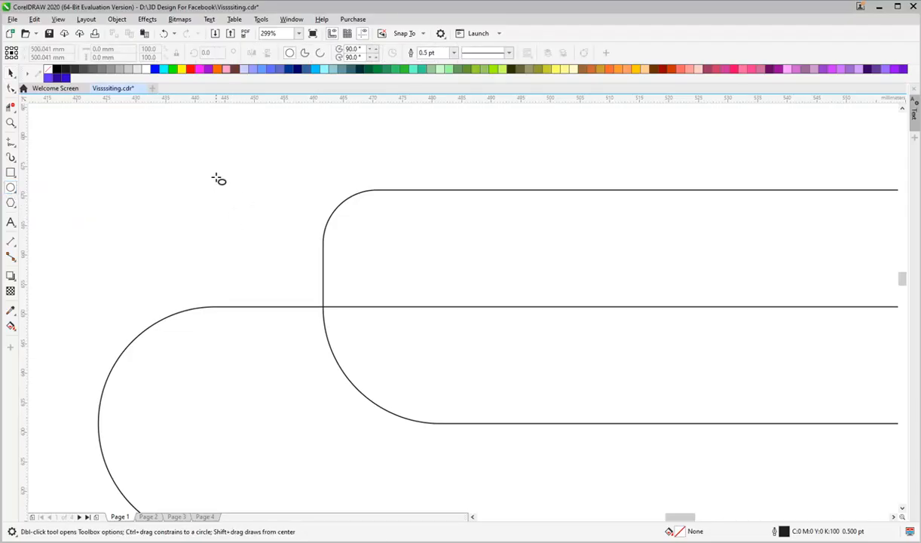
drag(201, 183, 323, 270)
key(space)
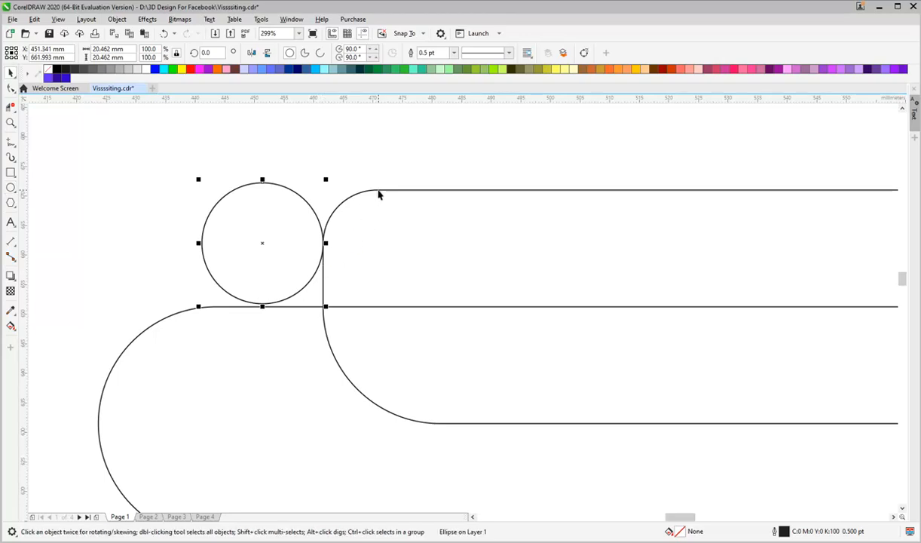
Step: Align the circle's top with the upper pill's top edge and shrink the circle to about 19.8 mm in diameter
shift+click(378, 189)
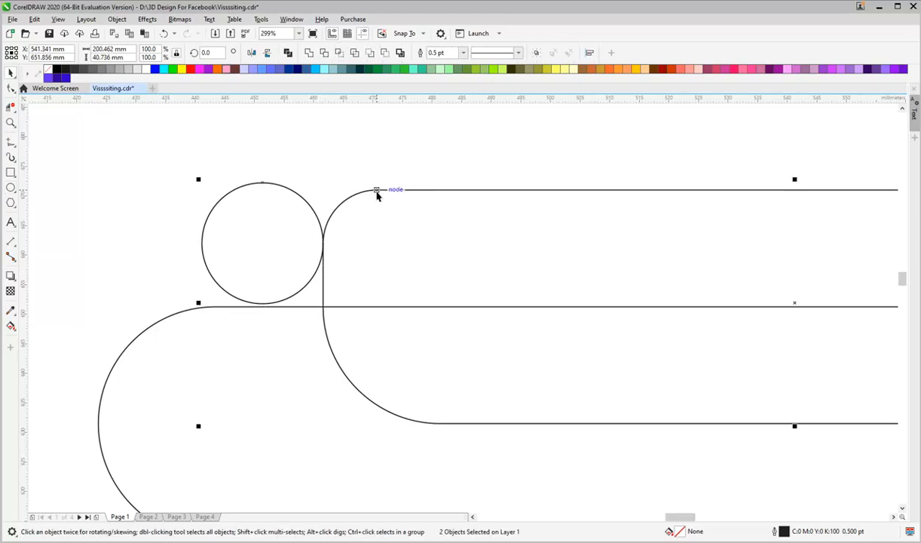
key(t)
click(314, 178)
click(205, 228)
drag(198, 315, 203, 309)
Step: Draw a horizontal line about 23 mm long from the upper pill's top edge to the top of the circle
key(z)
drag(173, 169, 574, 355)
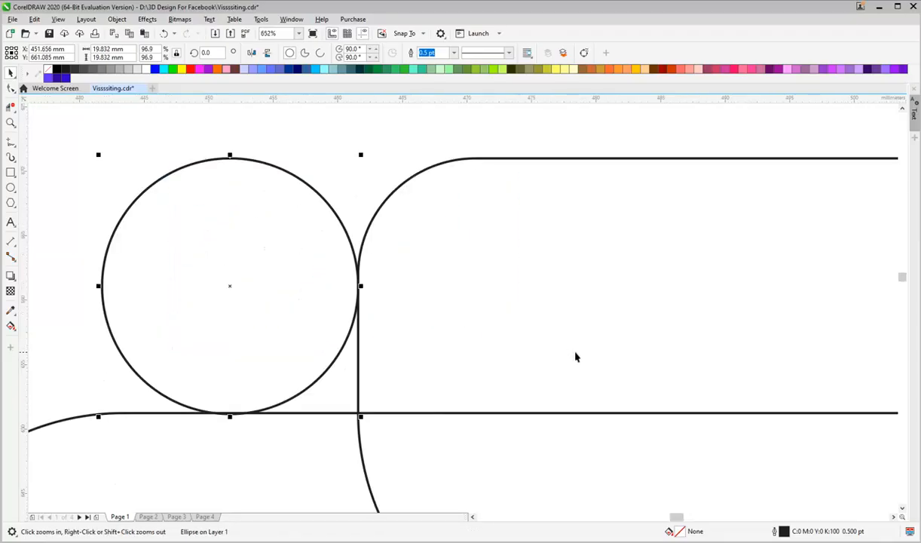
key(Escape)
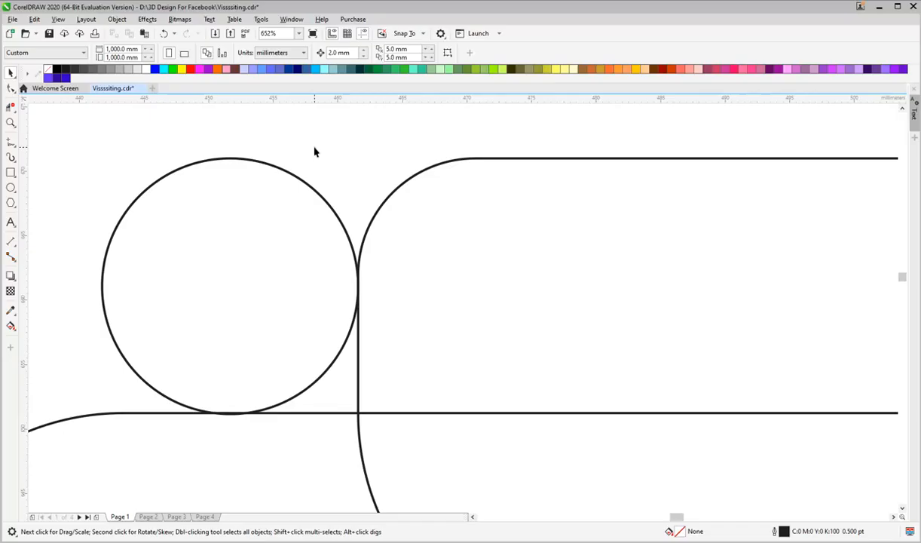
click(10, 142)
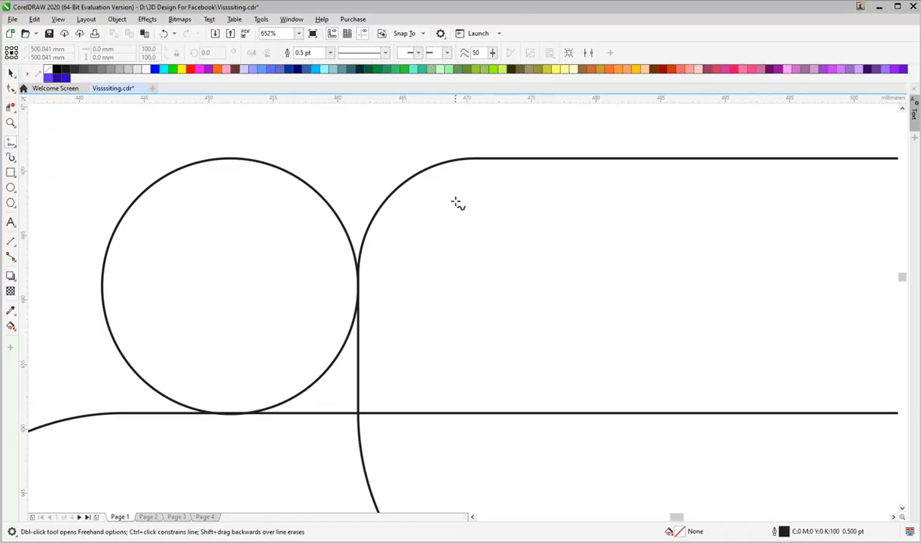
click(514, 158)
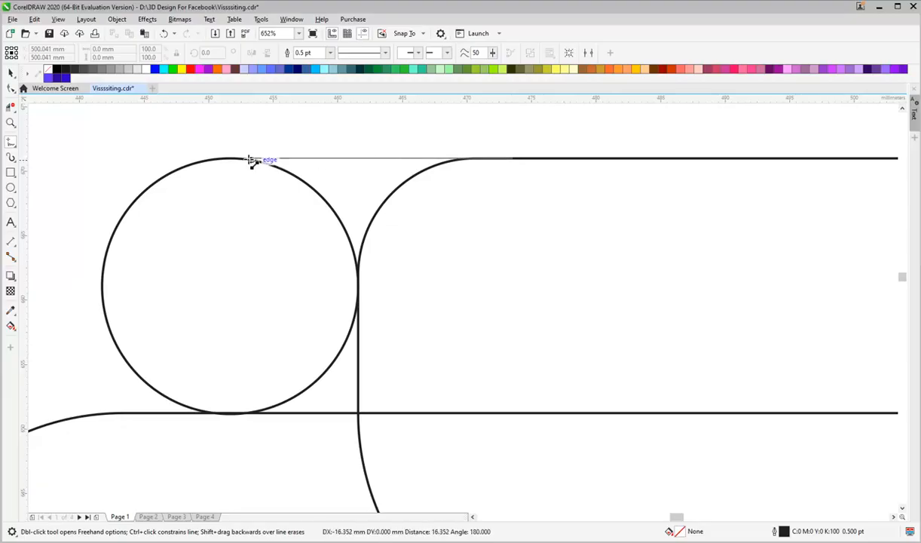
click(215, 159)
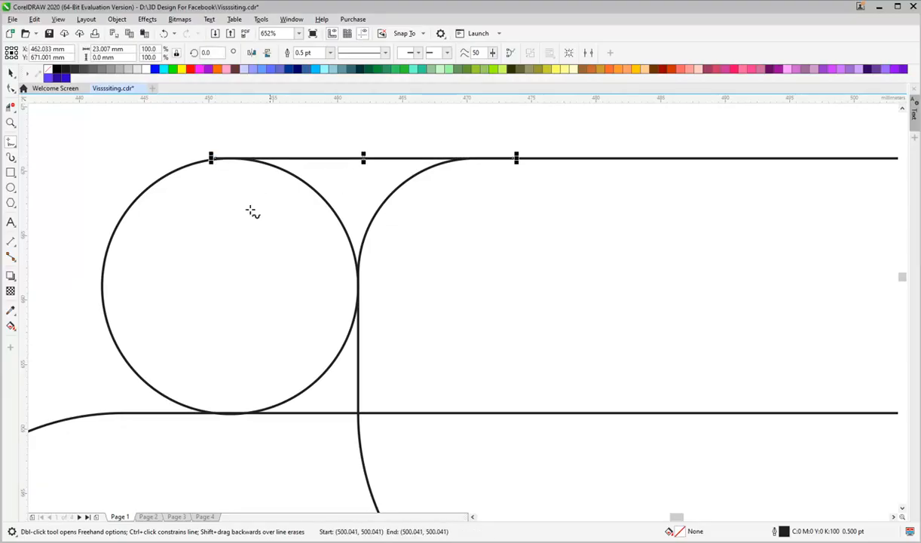
click(9, 74)
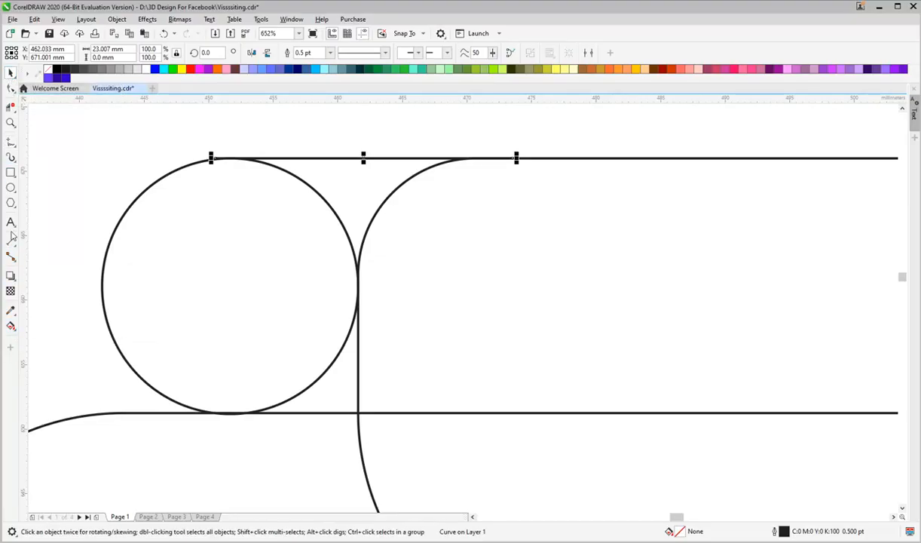
Step: Remove the upper pill's upper-left arc, the lower pill's edge inside it and the circle's lower-right arc with Virtual Segment Delete
click(10, 108)
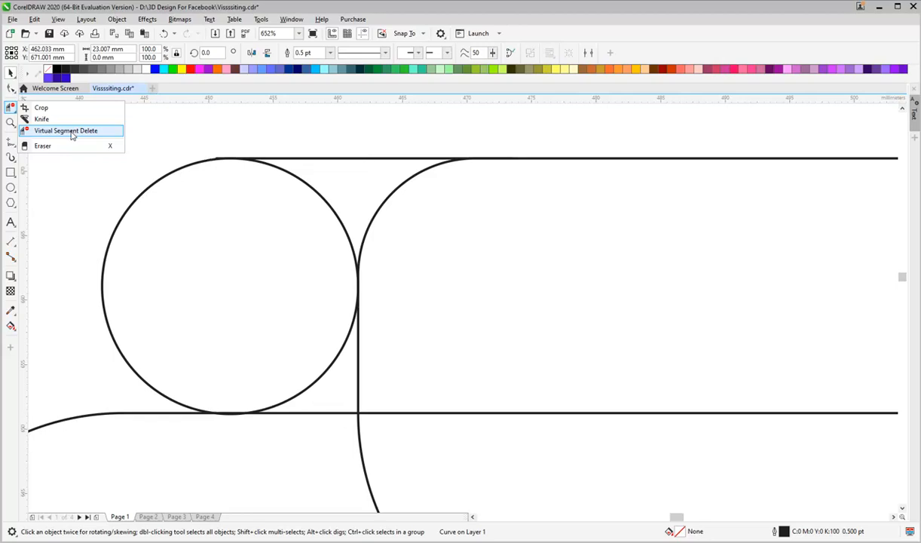
click(72, 133)
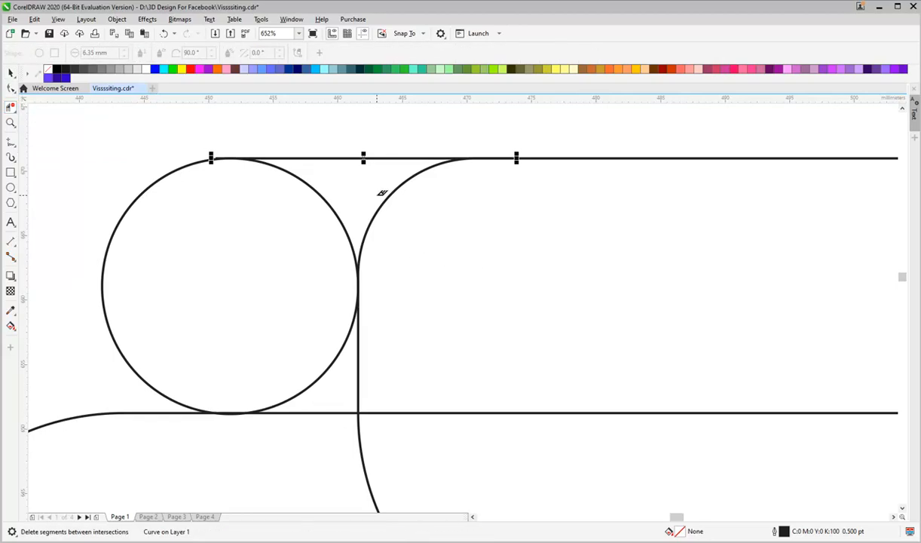
click(384, 194)
scroll(455, 267, down, 2)
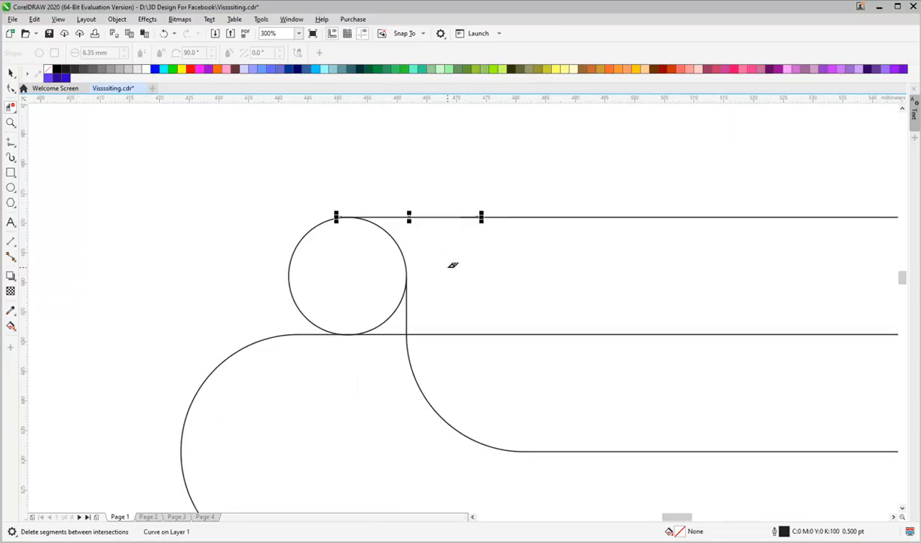
click(519, 334)
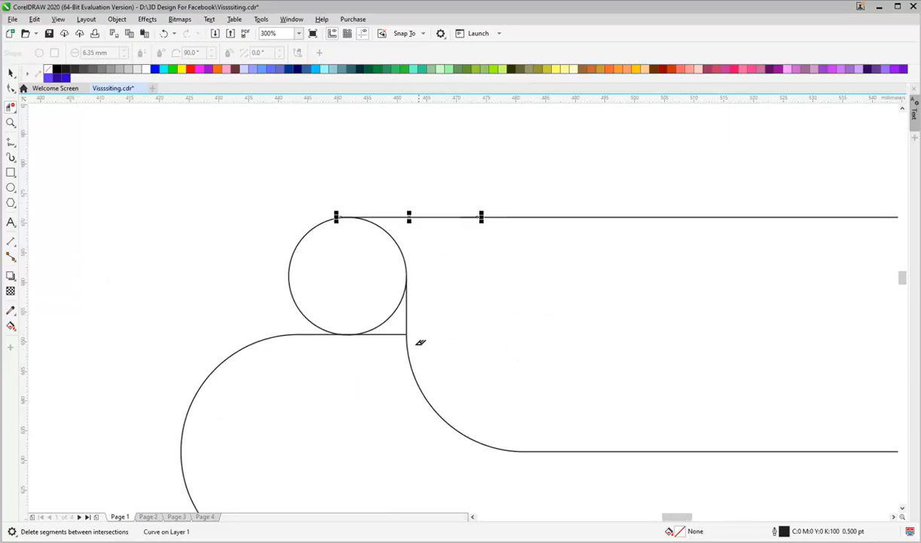
click(391, 313)
click(11, 73)
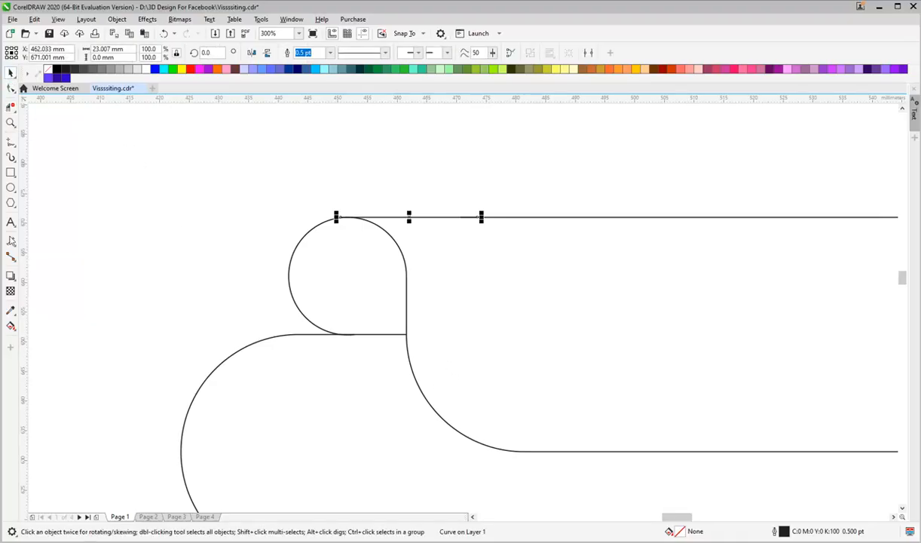
Step: Fill the upper banner, the small curl and the lower pill region with green using Smart Fill
click(11, 325)
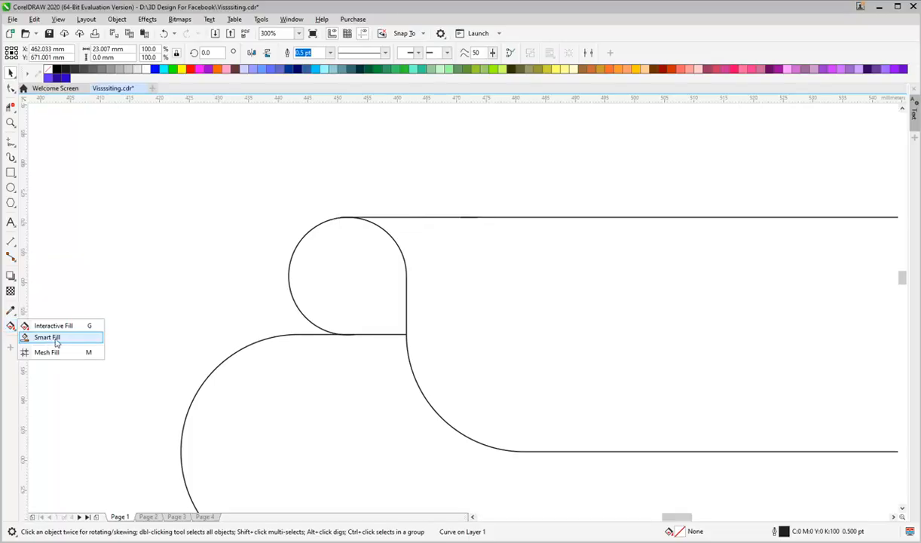
click(53, 338)
scroll(343, 242, down, 2)
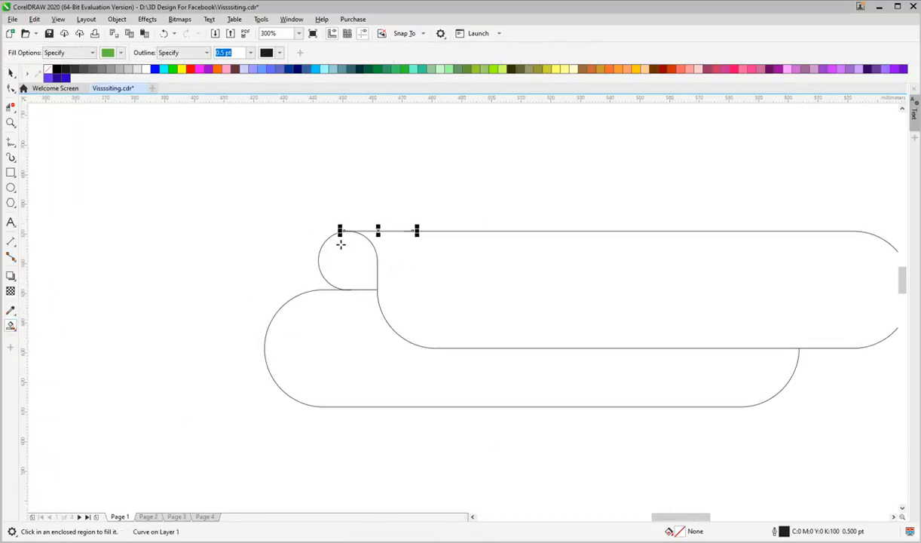
click(520, 293)
click(337, 262)
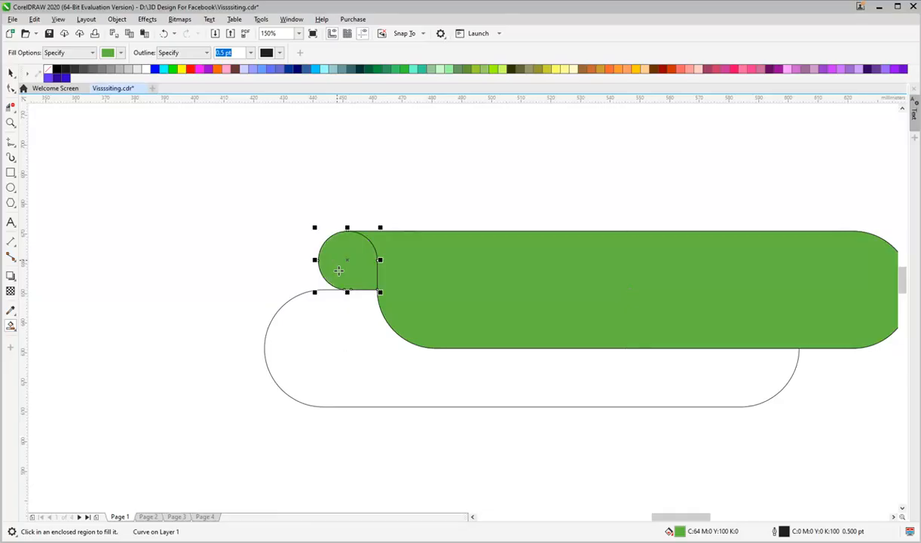
click(342, 330)
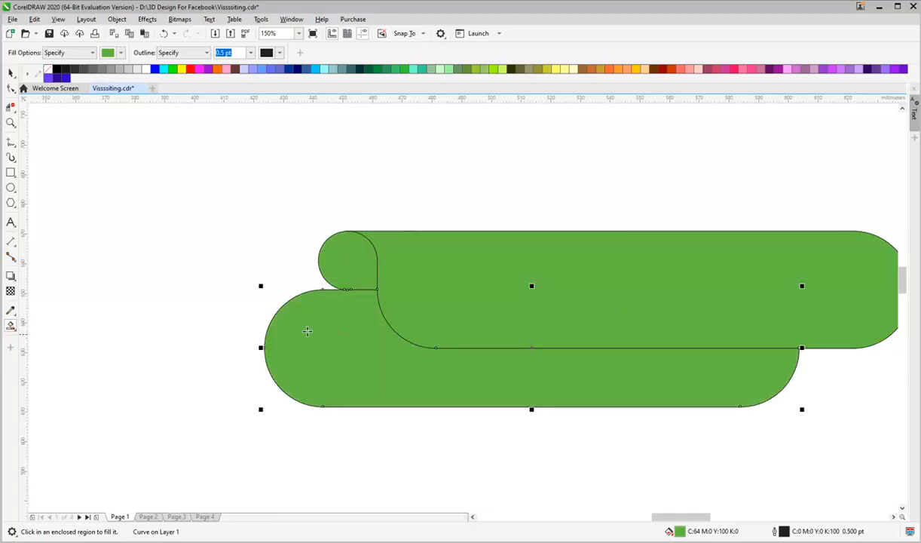
Step: Clear the leftover construction outlines beneath the three green shapes, keeping only the filled shapes in place
click(12, 75)
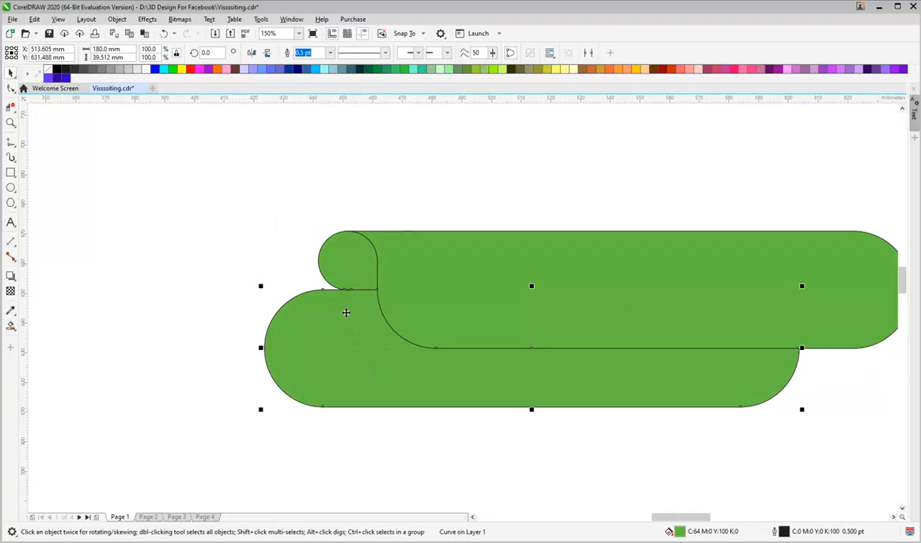
shift+click(347, 272)
shift+click(500, 282)
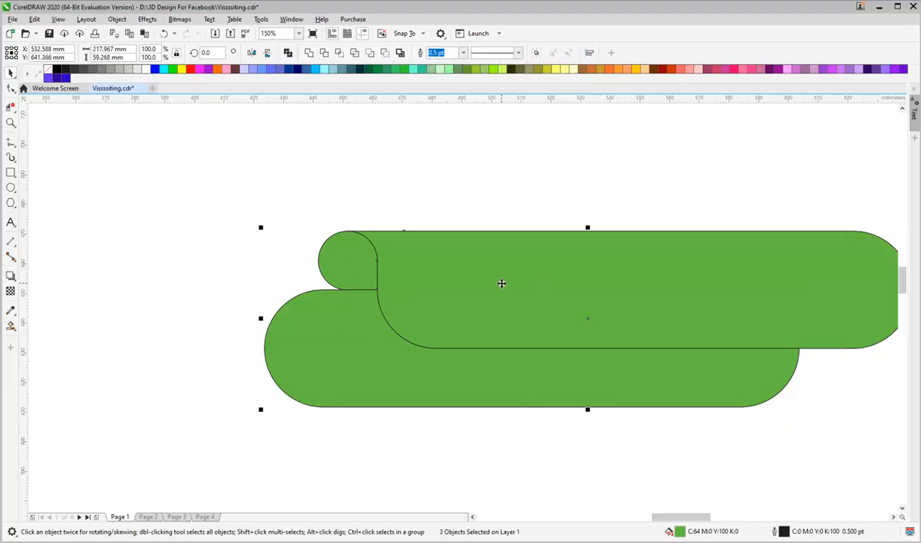
key(Delete)
drag(245, 195, 800, 409)
key(Delete)
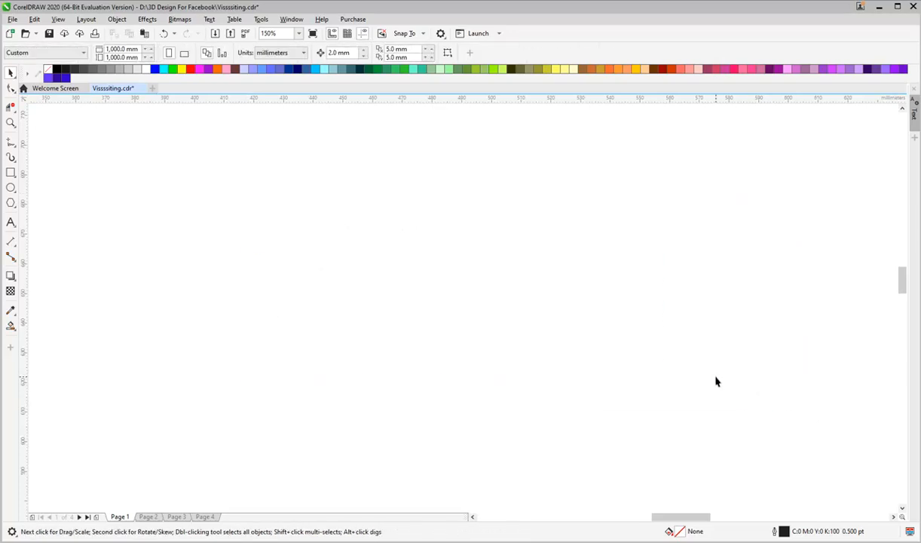
key(ctrl+z)
key(ctrl+z)
click(399, 207)
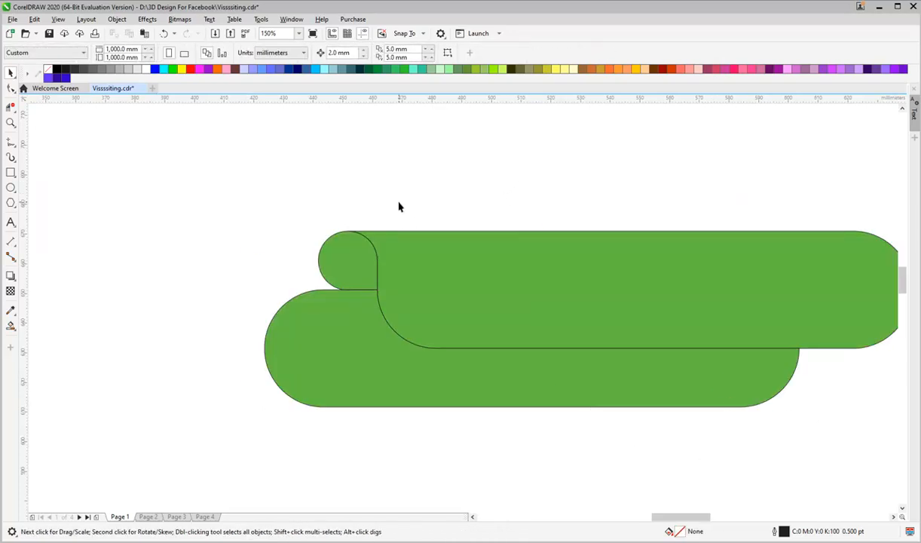
Step: Extend the lower green shape's rounded left end outward with the Shape tool until the shape is about 195.3 mm wide
click(324, 348)
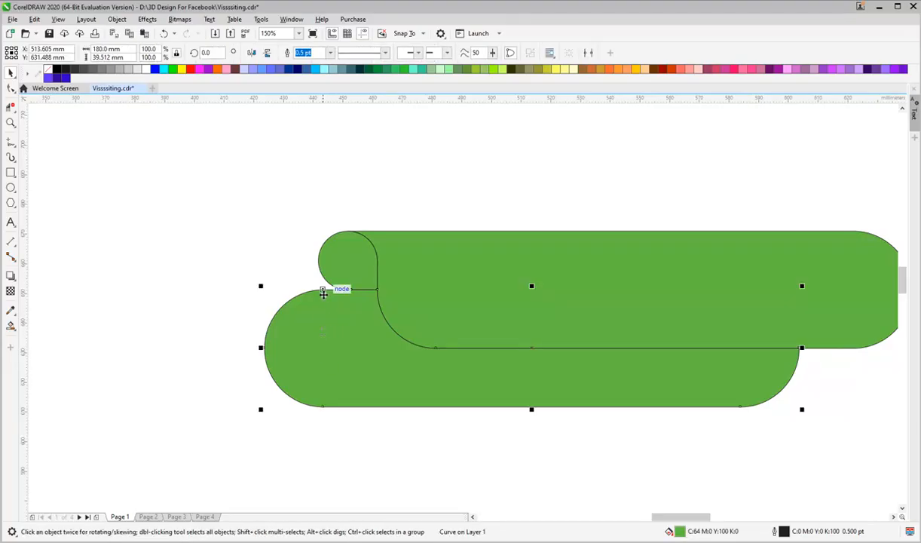
double_click(310, 343)
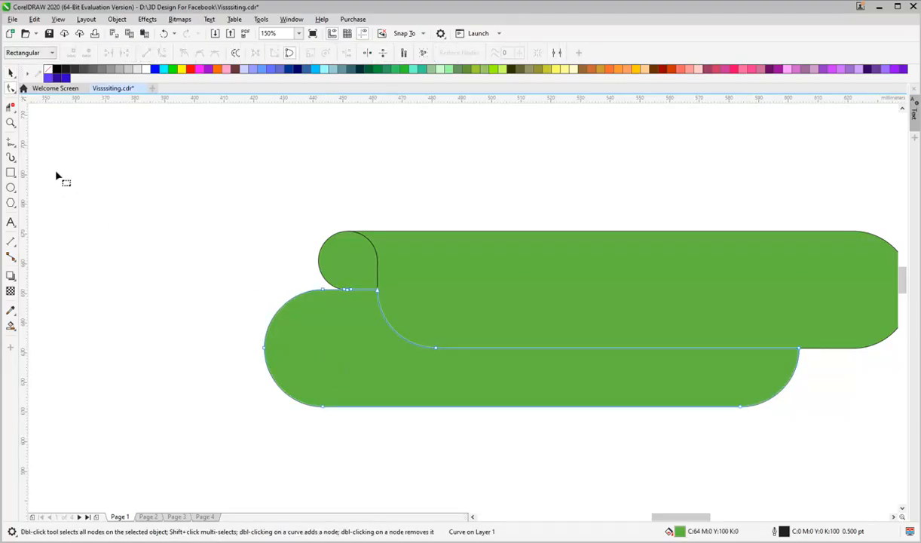
click(11, 88)
drag(218, 270, 280, 414)
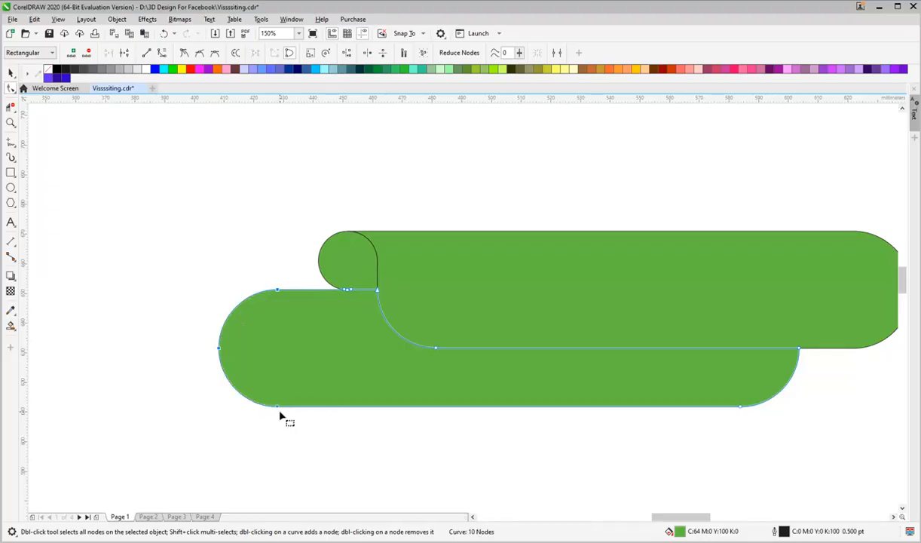
key(space)
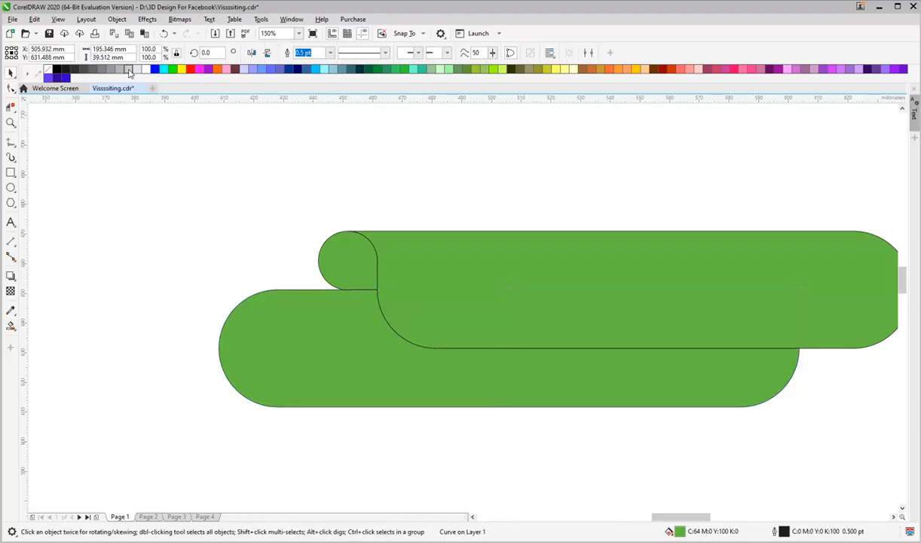
Step: Fill the lower shape with light grey (#E6E6E6) and the small curl with black
click(129, 69)
click(135, 70)
click(261, 179)
click(328, 260)
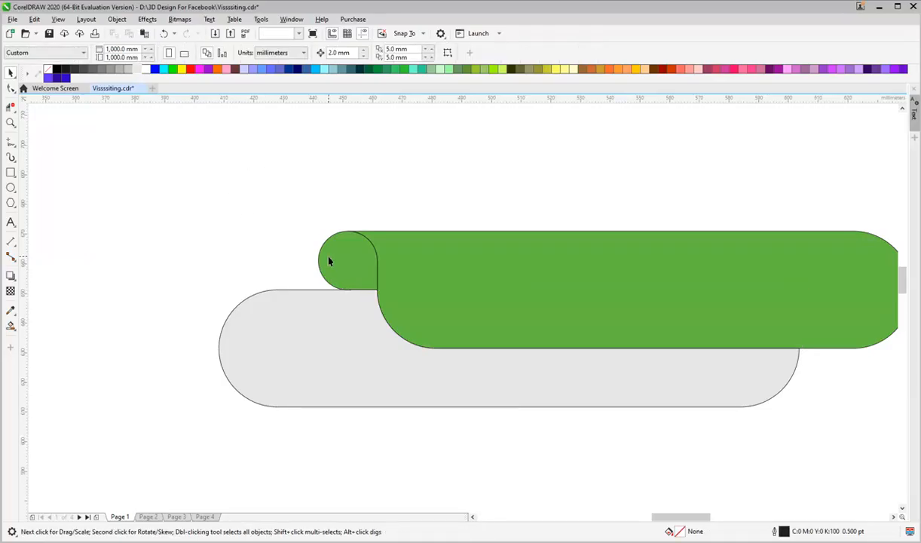
click(56, 69)
click(355, 184)
Step: Apply an elliptical fountain fill to the upper banner, centred near its right end and stretched vertically beyond the banner's edges
click(520, 261)
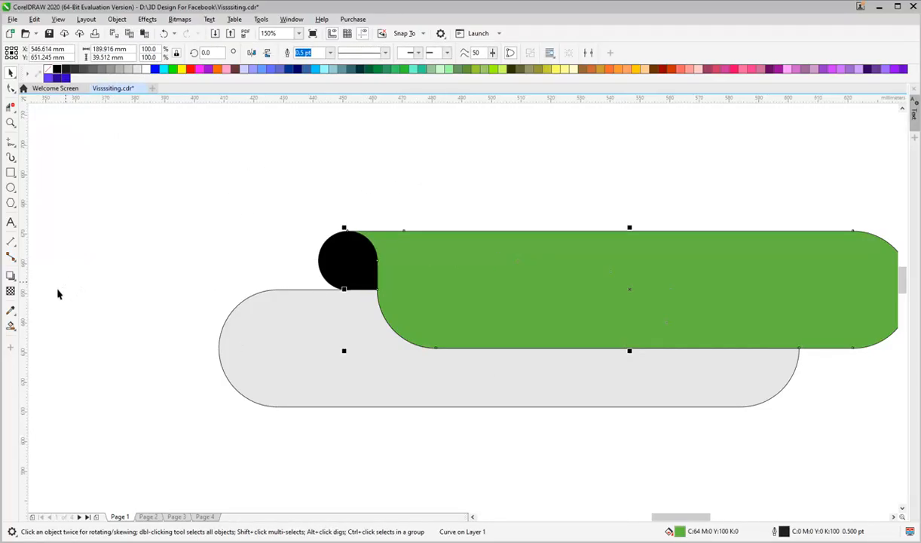
click(11, 325)
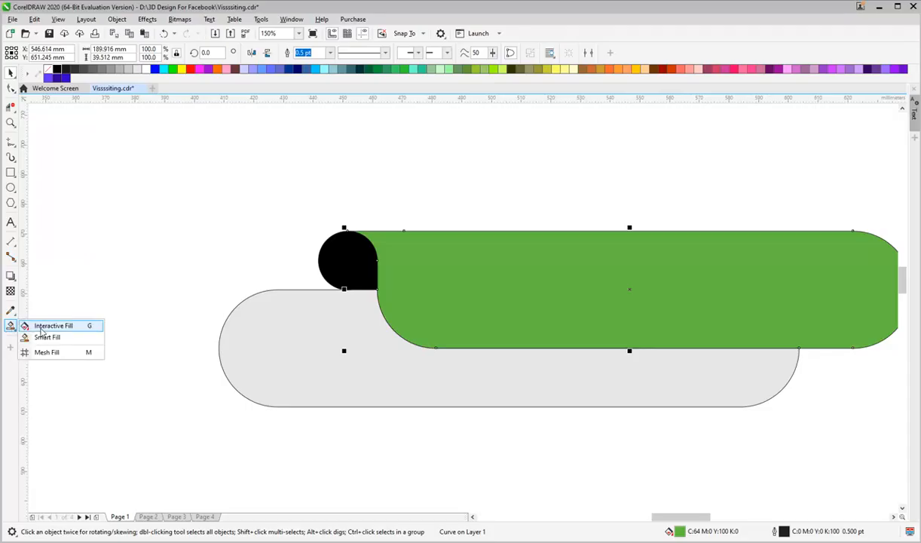
click(41, 327)
drag(799, 287, 501, 287)
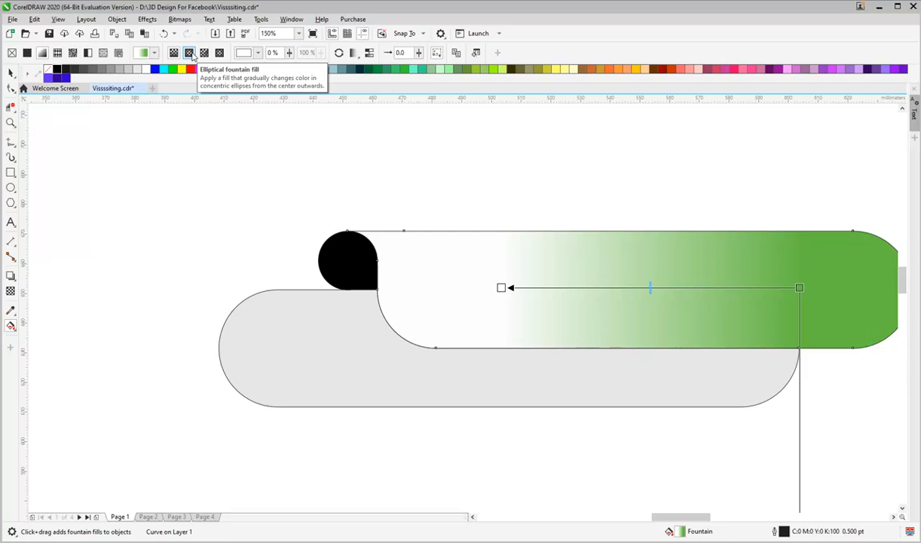
click(190, 55)
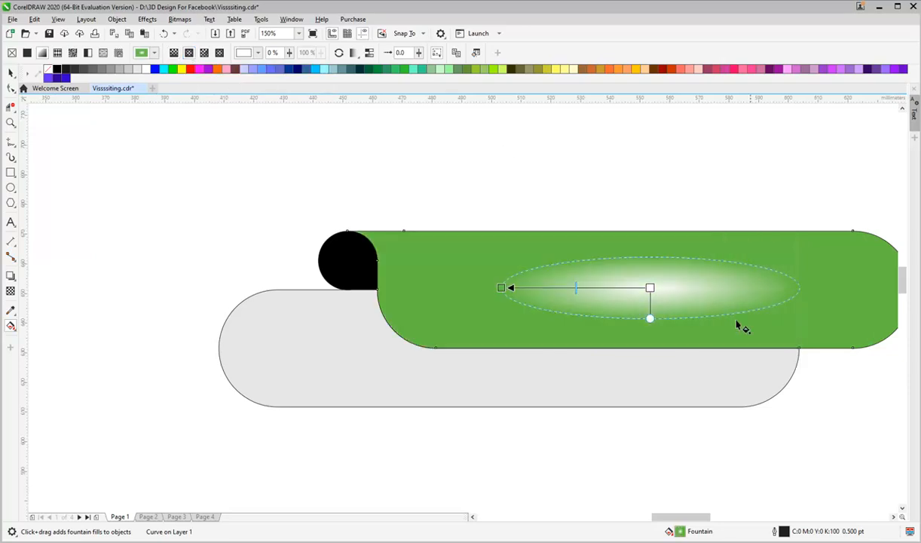
drag(649, 287, 832, 287)
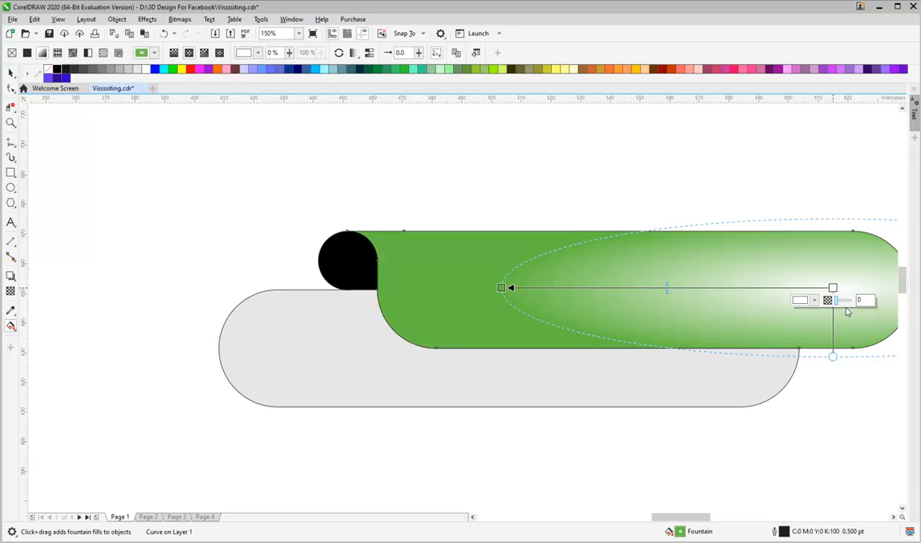
drag(831, 360, 833, 407)
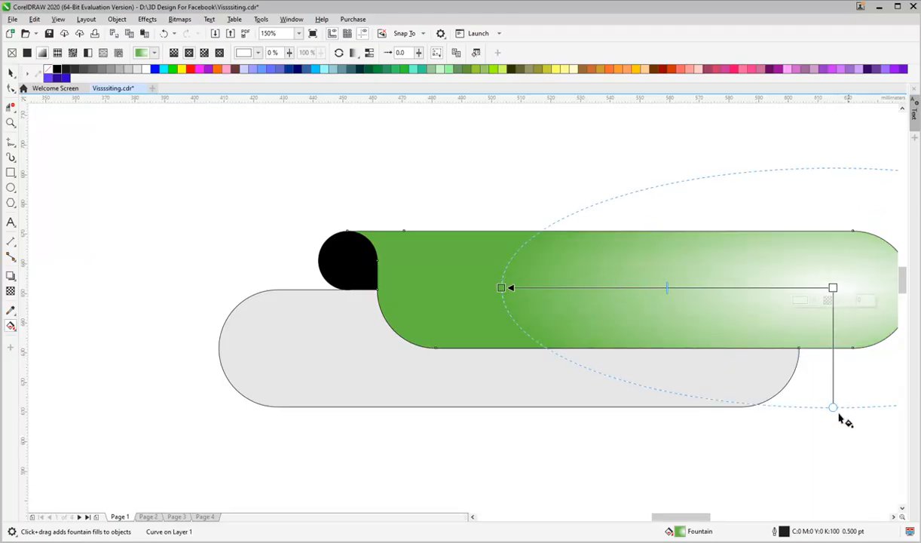
Step: Colour the banner gradient's centre dark blue and its outer end bright blue, and extend the outer end further left
click(300, 71)
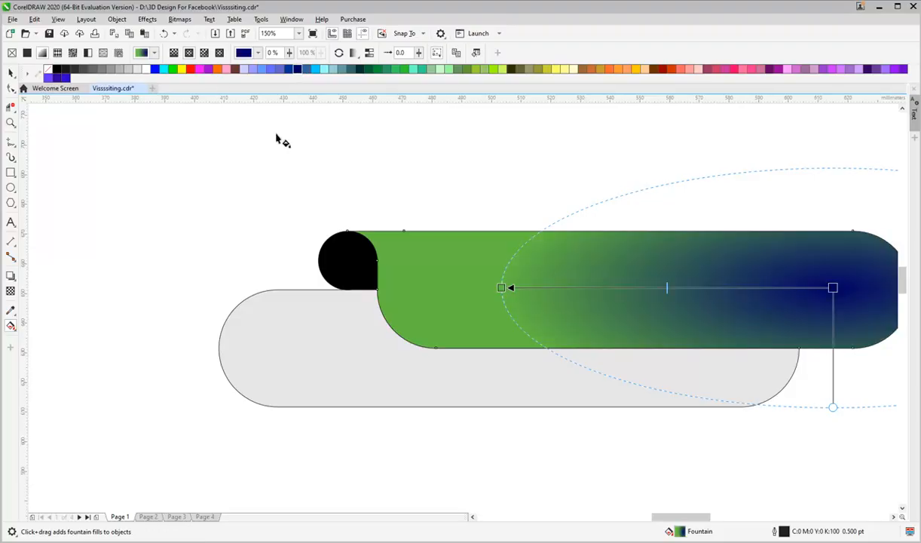
click(500, 287)
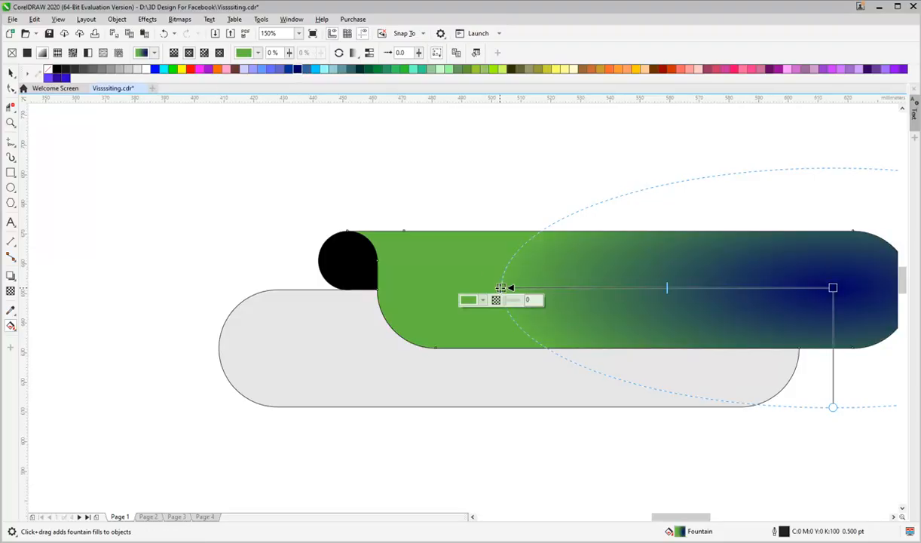
click(148, 70)
drag(501, 287, 453, 287)
key(space)
click(424, 198)
Step: Set the outline width of the banner, the curl and the lower shape to None
click(471, 259)
shift+click(348, 269)
shift+click(342, 340)
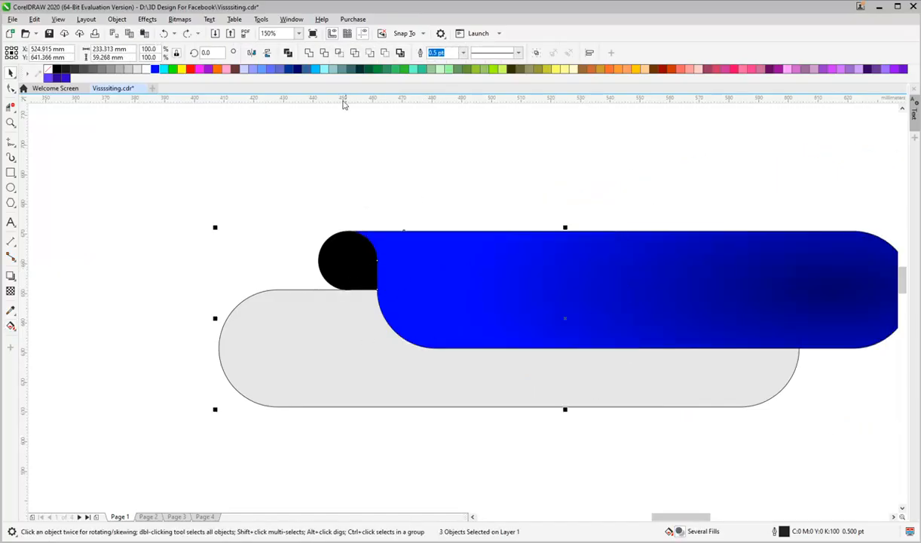
click(463, 52)
click(450, 65)
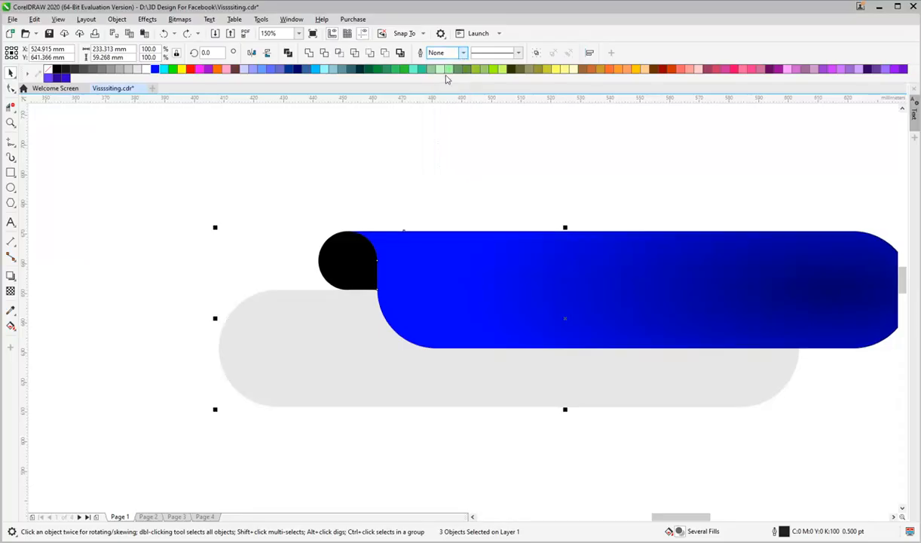
click(558, 159)
Step: Add a black drop shadow to the lower grey shape, offset about 3.1 mm downward
click(309, 337)
drag(306, 347, 294, 311)
key(ctrl+z)
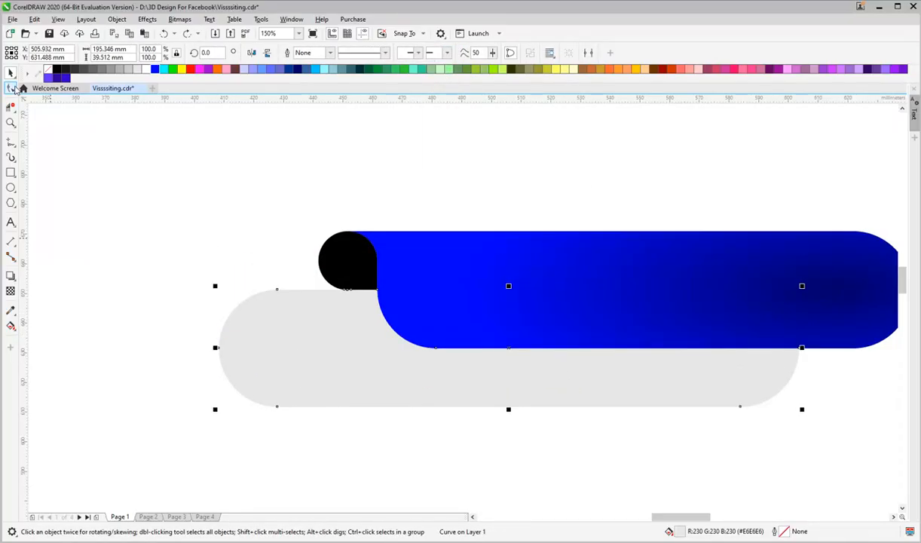
click(11, 277)
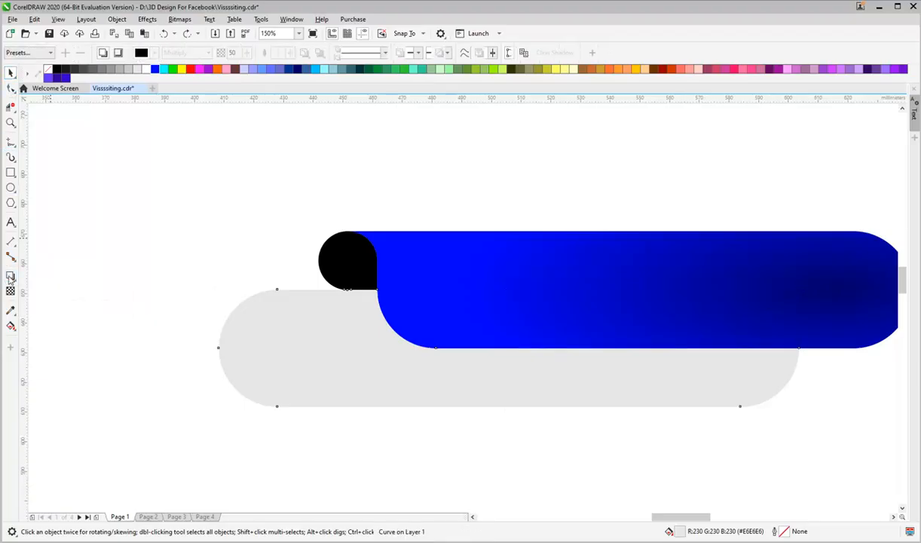
drag(509, 348, 498, 418)
drag(498, 415, 498, 415)
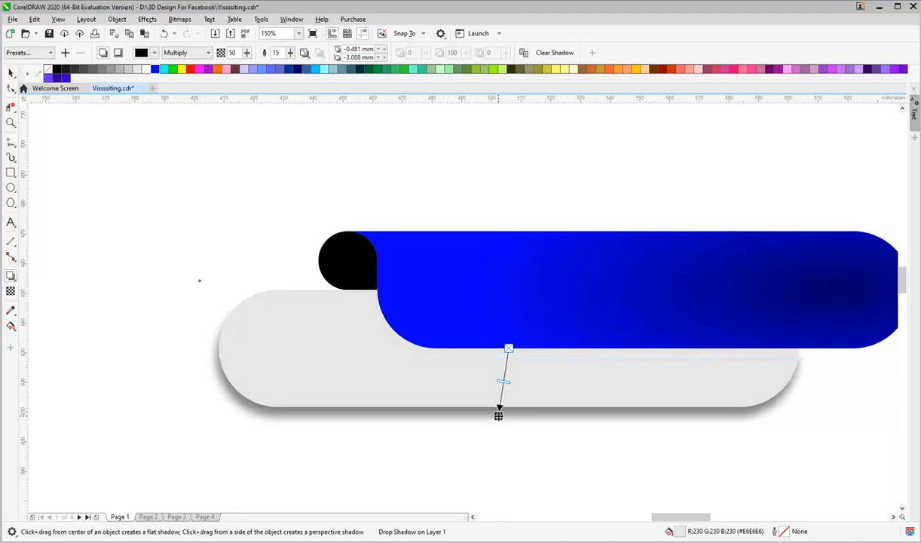
Step: Set the grey shape's drop shadow to opacity 60 and feathering 10, and shorten its downward offset to about 2.4 mm
click(119, 52)
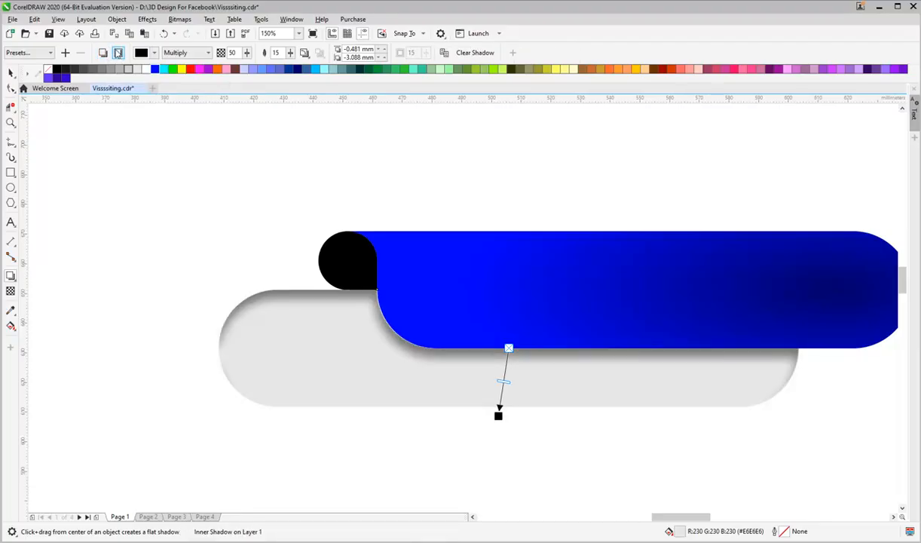
click(103, 53)
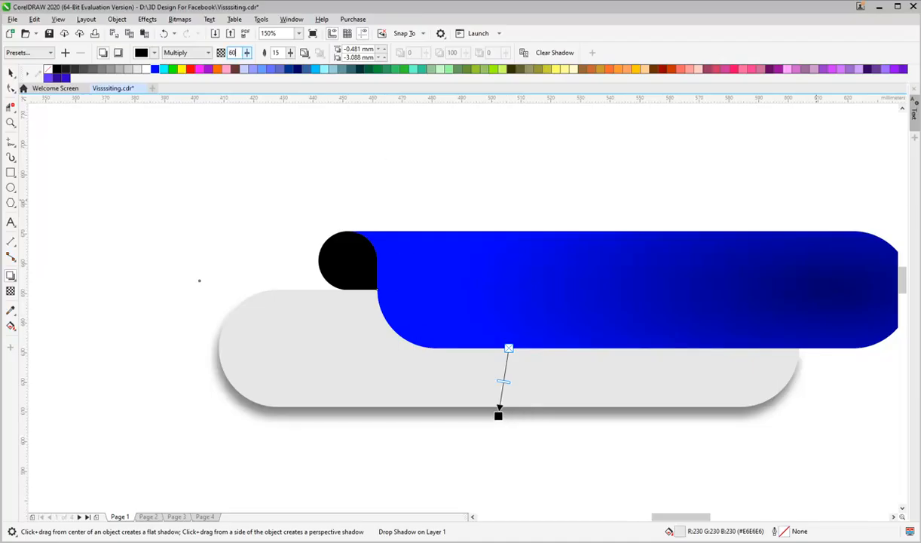
key(Return)
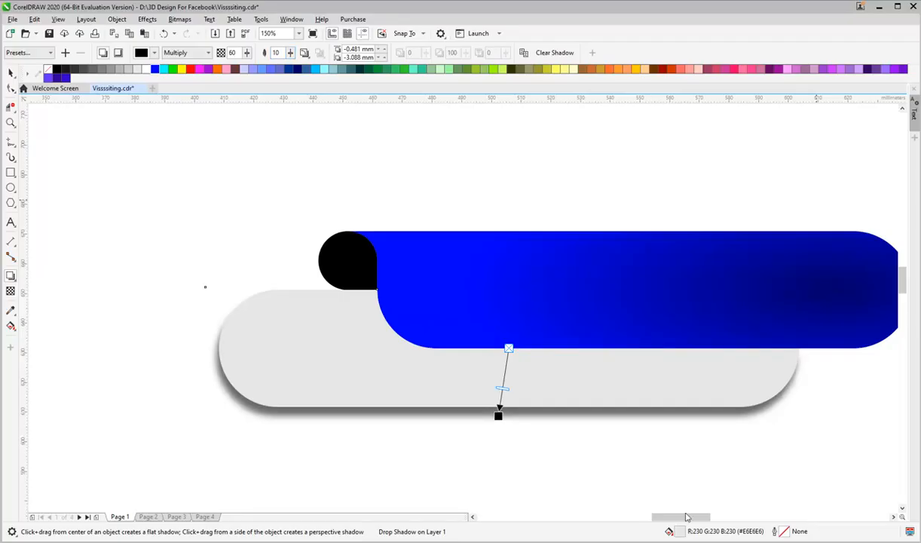
drag(498, 415, 498, 413)
key(space)
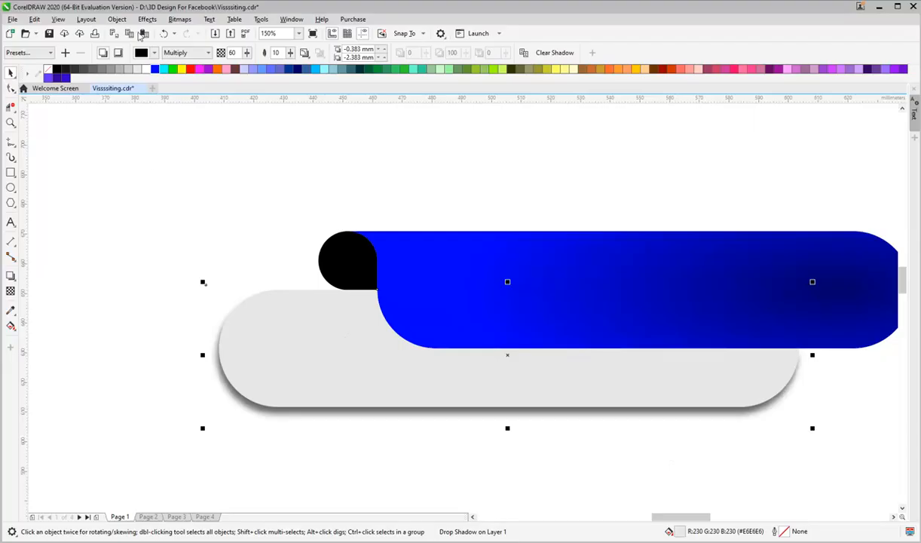
Step: Break the drop shadow apart from the lower grey shape and group the shadow with the shape
click(117, 19)
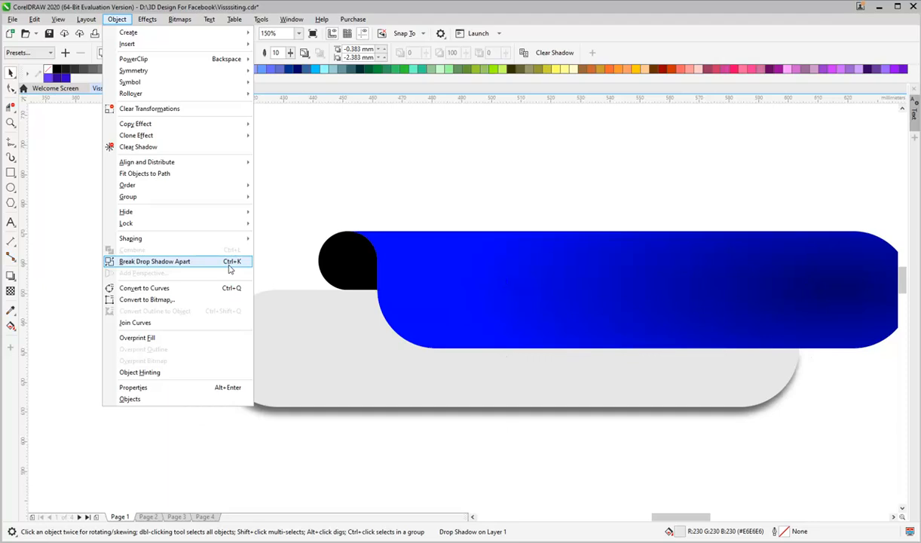
click(228, 264)
drag(284, 353, 196, 299)
key(ctrl+z)
drag(741, 414, 744, 430)
key(ctrl+z)
shift+click(503, 387)
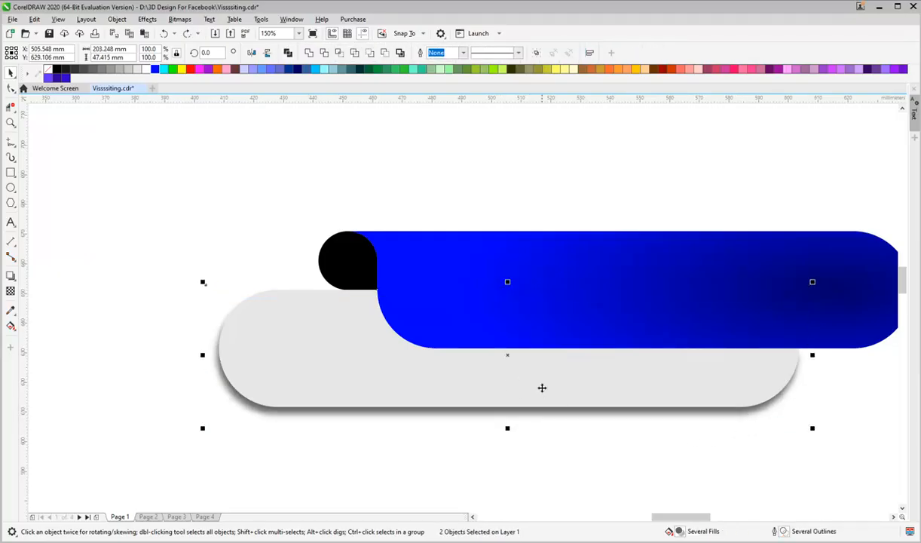
key(ctrl+g)
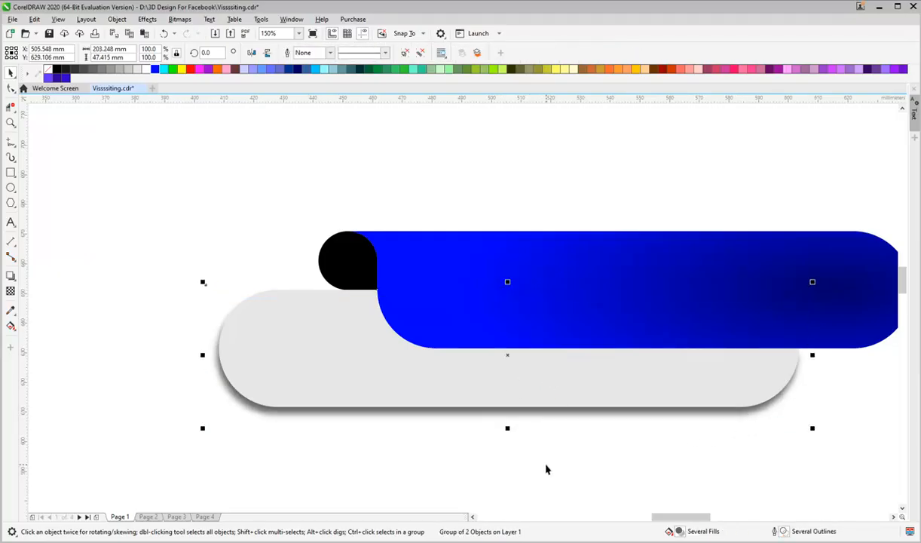
click(443, 200)
Step: Add a drop shadow to the blue banner with opacity 60, feathering 10 and a downward offset of about 3.3 mm
click(604, 266)
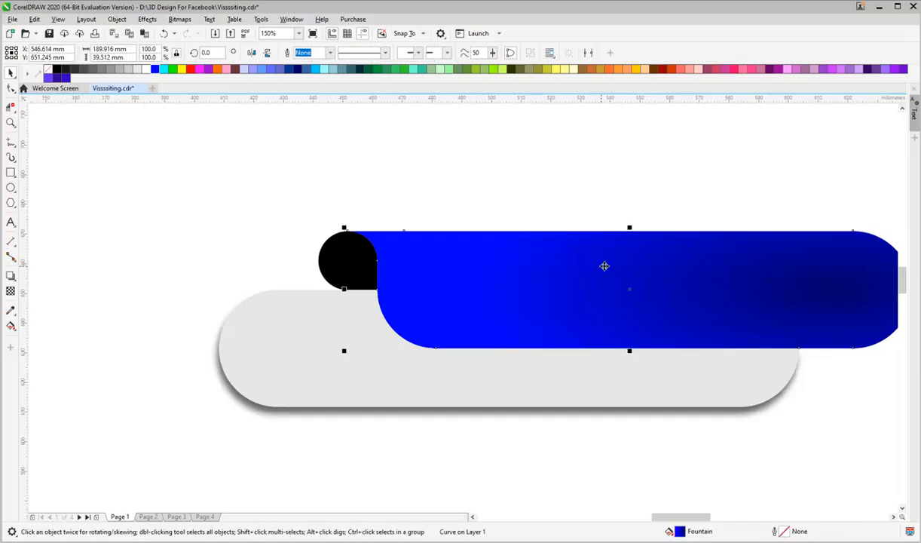
click(10, 276)
drag(630, 289, 630, 352)
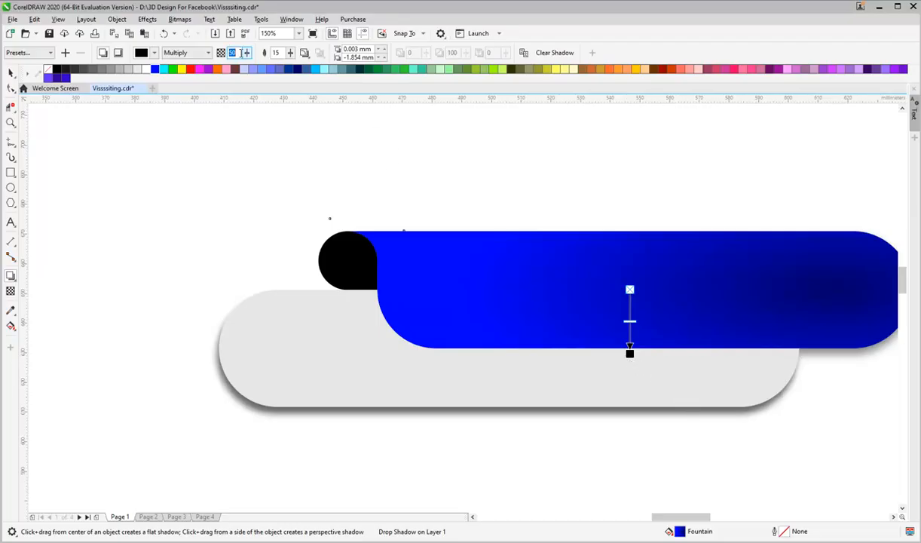
text(60)
key(Tab)
text(10)
key(Return)
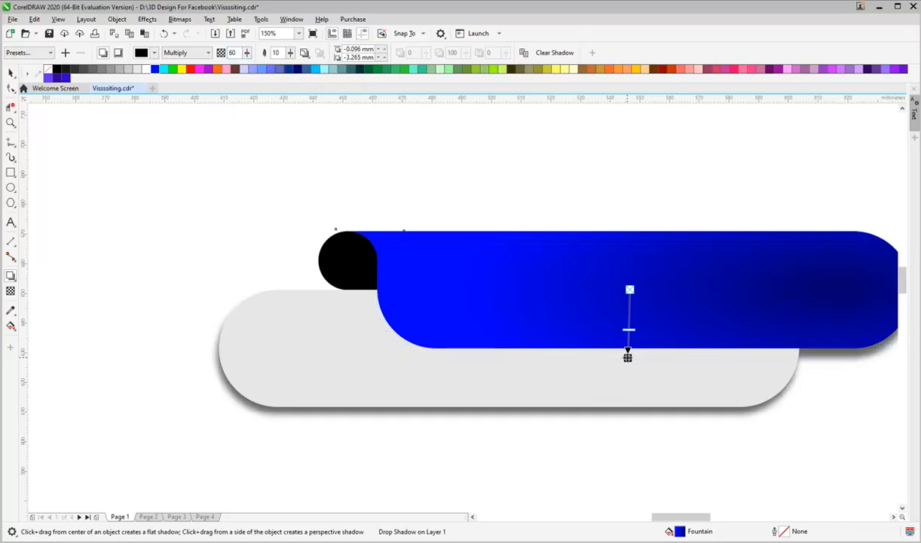
Step: Break the drop shadow apart from the blue banner and group the shadow with the banner
key(space)
click(117, 19)
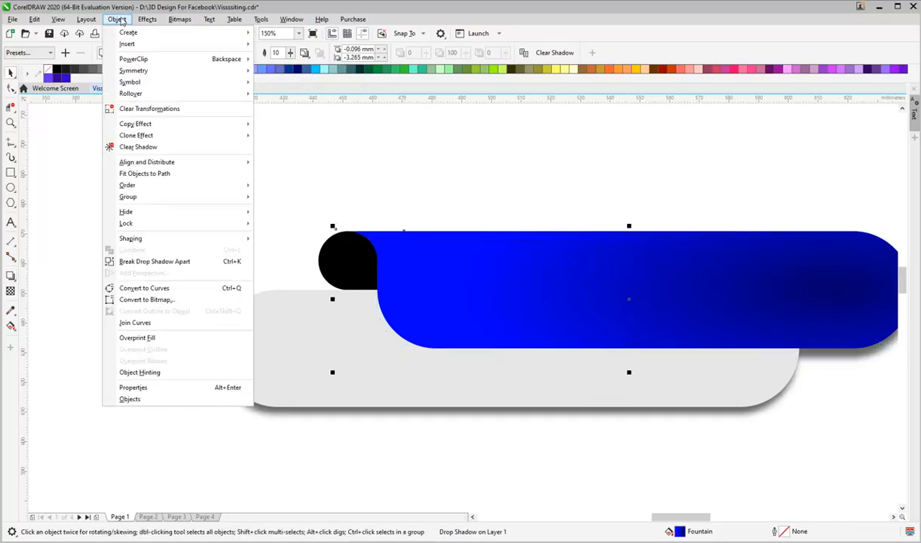
click(167, 262)
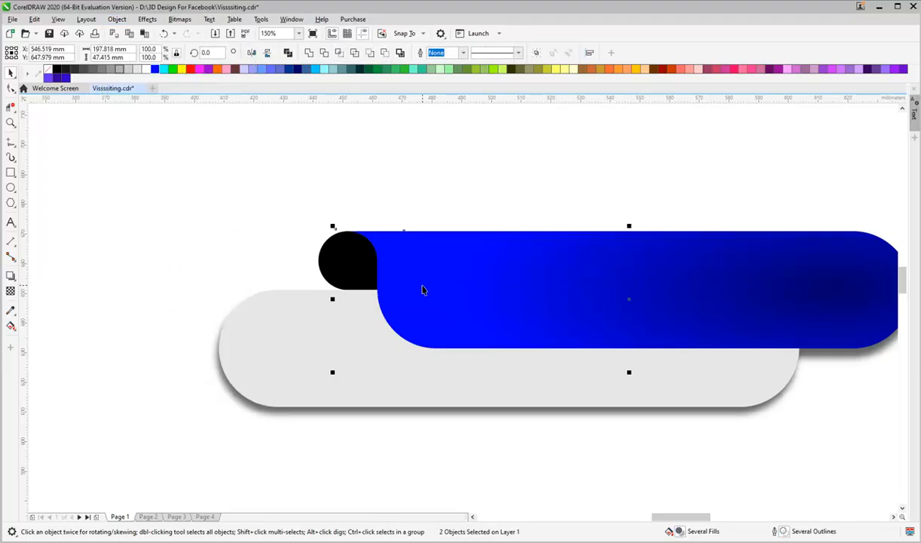
key(ctrl+g)
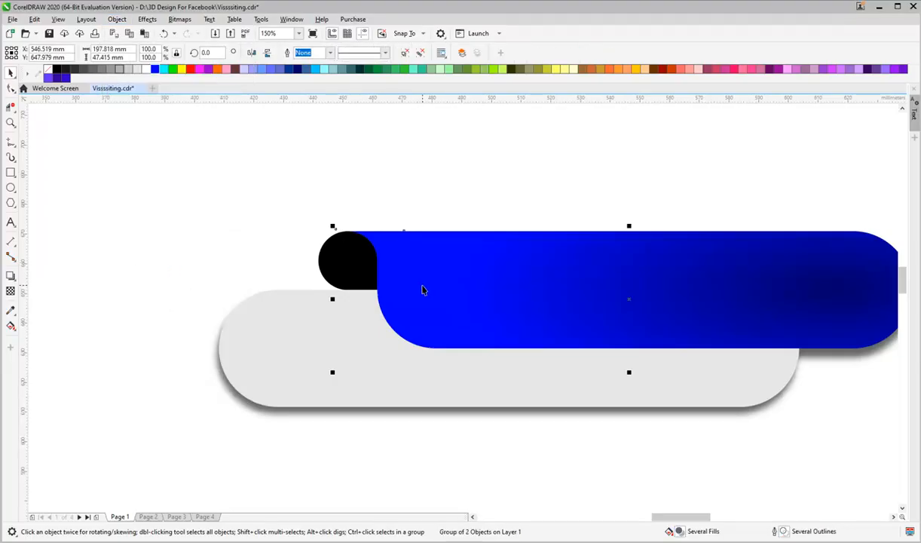
Step: Bring the blue banner and its shadow to the front, above the lower grey shape
key(shift+Page_Up)
scroll(427, 289, down, 3)
drag(276, 228, 719, 427)
key(shift+F2)
key(Escape)
key(z)
drag(395, 173, 86, 419)
scroll(437, 263, down, 1)
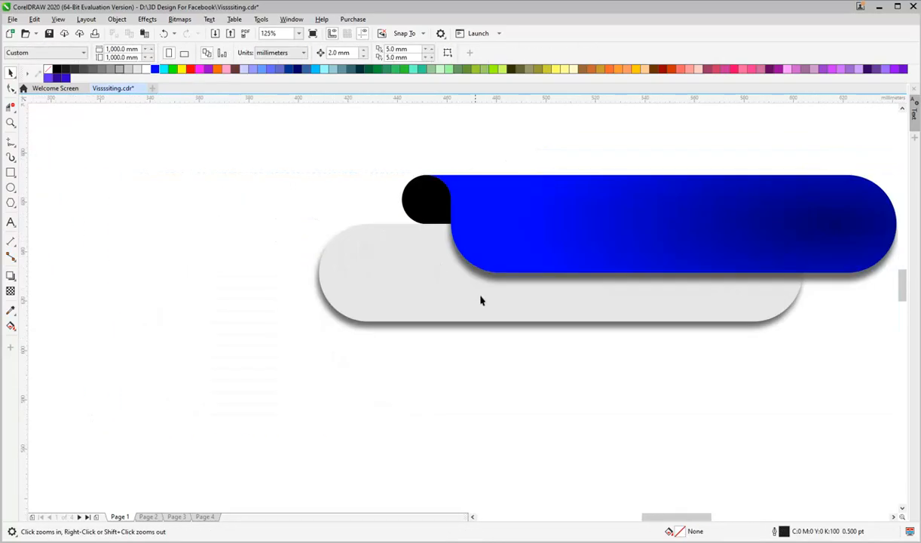
scroll(708, 197, down, 1)
drag(457, 161, 816, 301)
drag(646, 249, 550, 318)
key(Escape)
Step: Add the artistic text "TEXT HERE" in bold Arial above the banner and scale it up to about 66.4 pt
click(11, 222)
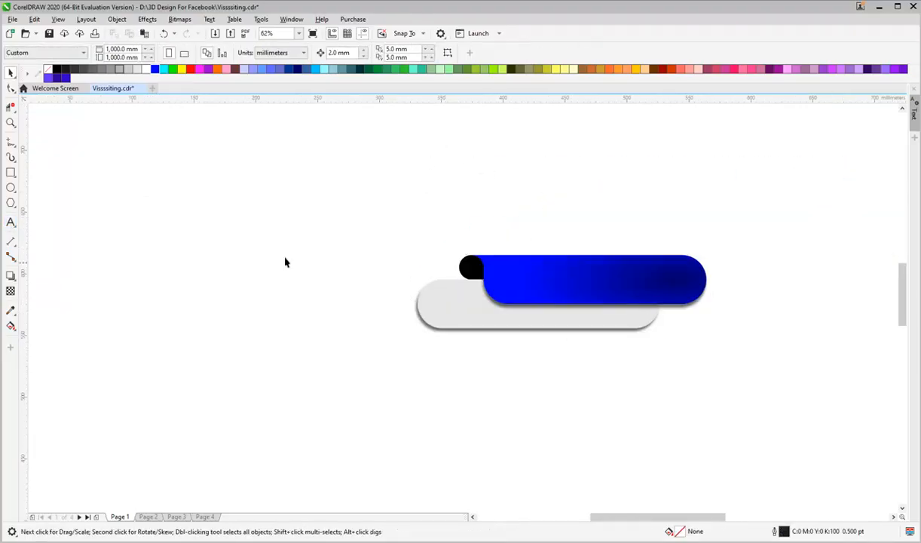
click(346, 185)
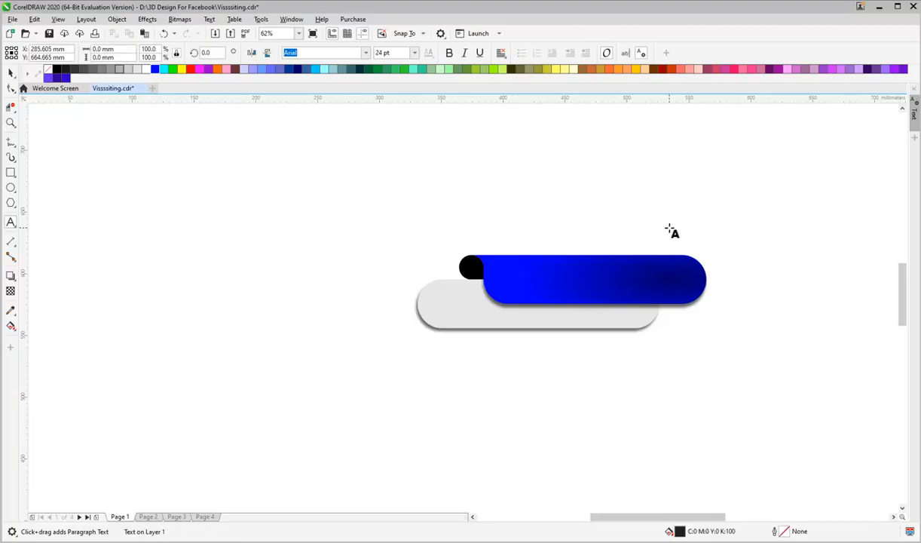
text(TEXT HERE)
key(ctrl+space)
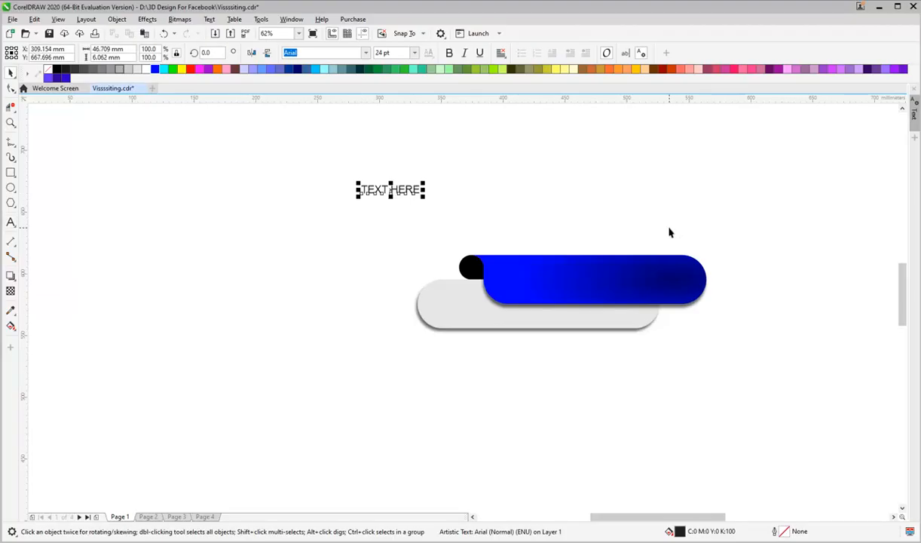
click(448, 53)
drag(424, 196, 526, 253)
Step: Align the "TEXT HERE" text horizontally and vertically to the centre of the blue banner
shift+click(623, 280)
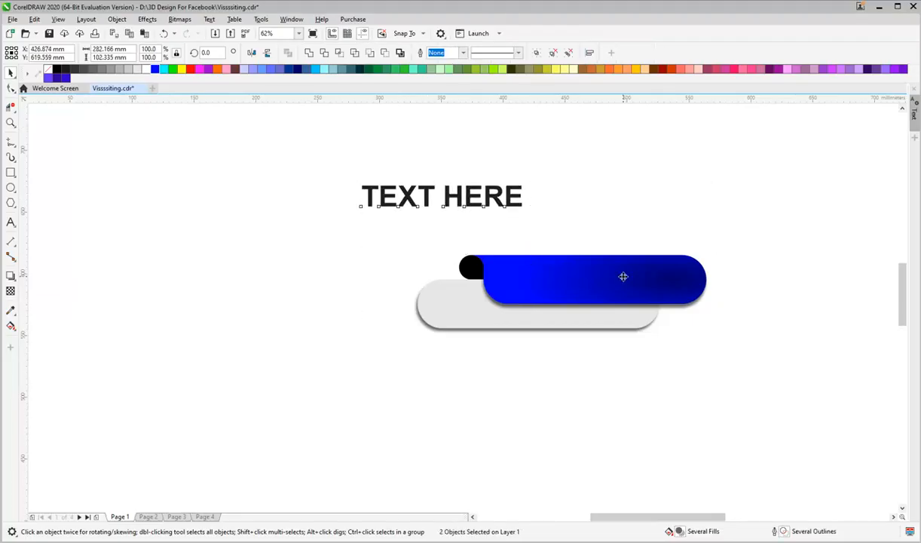
key(c)
key(e)
key(Escape)
Step: Enlarge the banner text from its centre to about 68.7 pt and fill it white
click(555, 284)
click(557, 285)
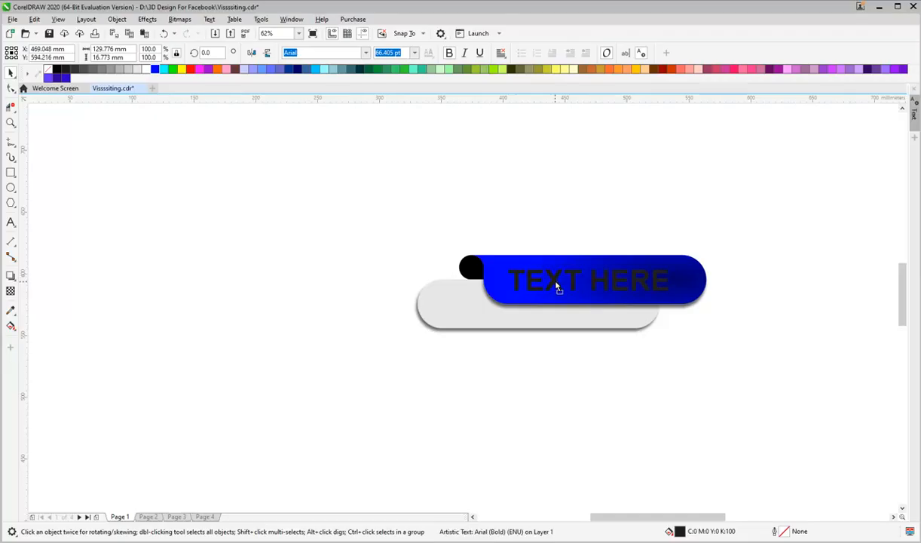
drag(676, 295, 679, 296)
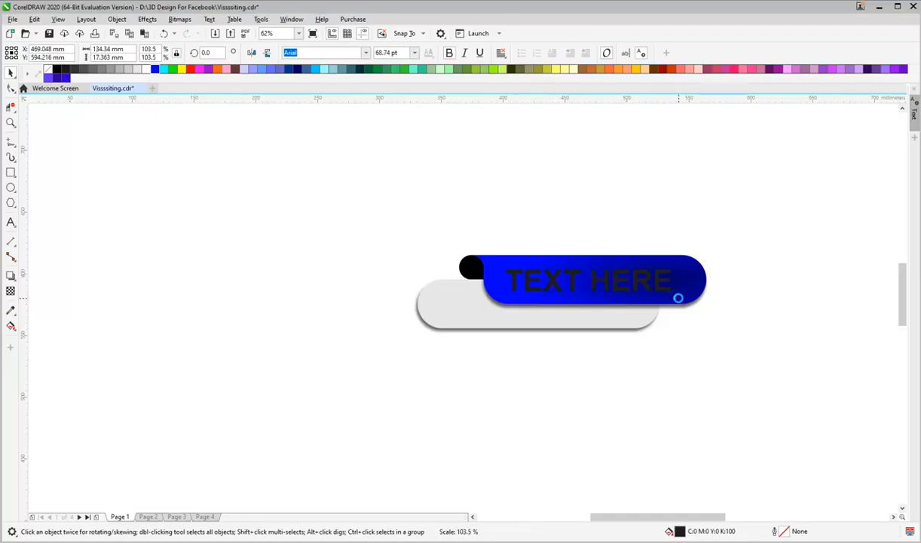
click(148, 69)
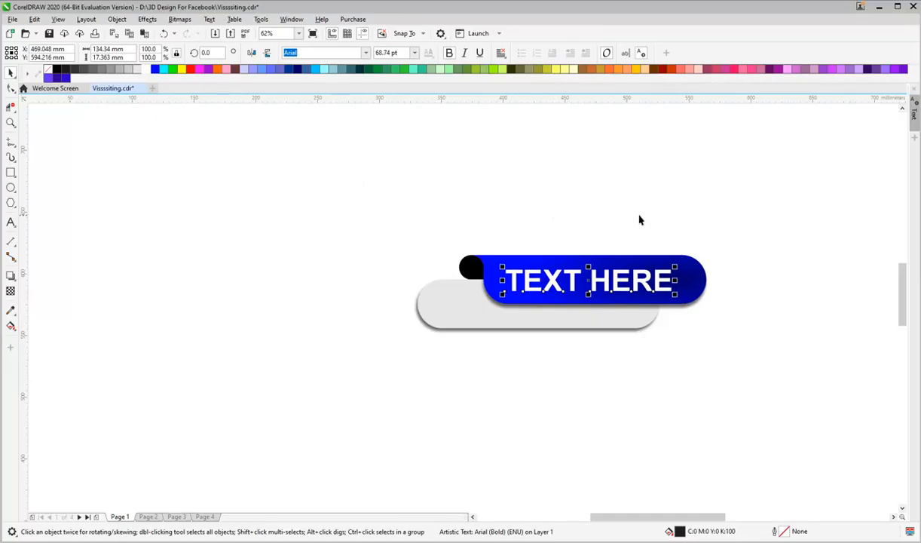
Step: Adjust the vertical position of the white text on the blue banner, moving it slightly upward
key(Escape)
click(575, 279)
shift+click(596, 293)
key(e)
click(732, 351)
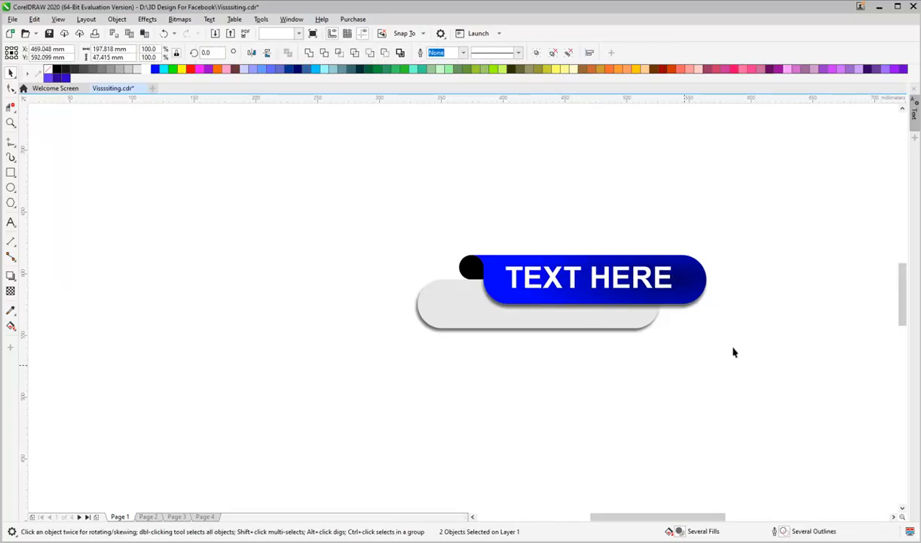
Step: Draw a circle about 32.3 mm across inside the left end of the grey shape and fill it black
click(10, 188)
drag(529, 323, 565, 350)
drag(276, 207, 459, 334)
key(space)
click(361, 295)
click(364, 295)
drag(363, 295, 347, 296)
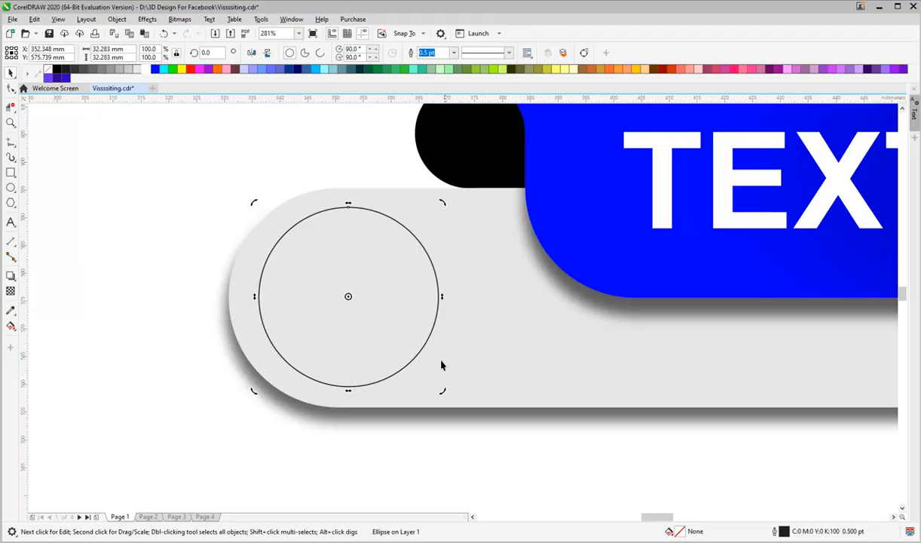
click(57, 69)
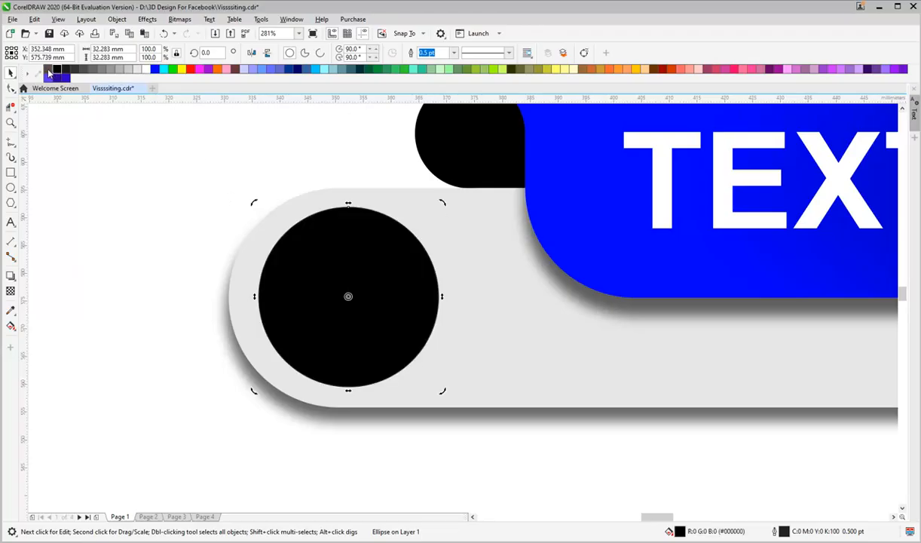
Step: Remove the black circle's outline and add a concentric copy about 26.8 mm across filled light grey #CCCCCC
drag(194, 162, 435, 279)
drag(442, 206, 428, 218)
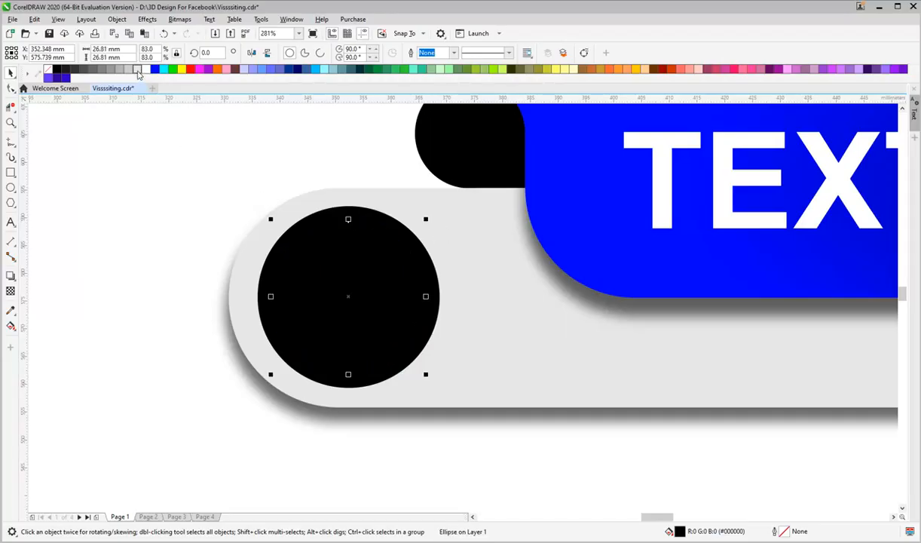
click(129, 70)
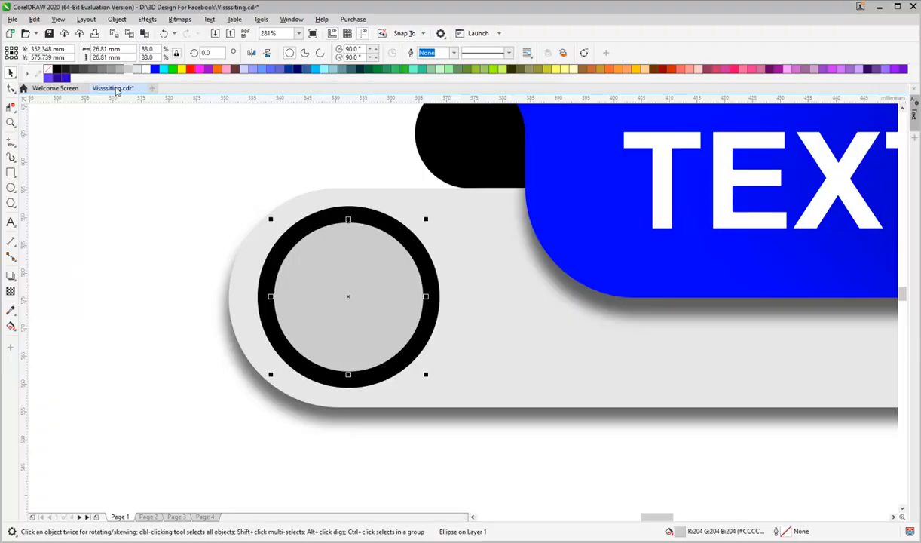
Step: Add a smaller concentric circle about 21.9 mm across with a 3.0 pt white outline and a dark navy fill
drag(422, 218, 416, 239)
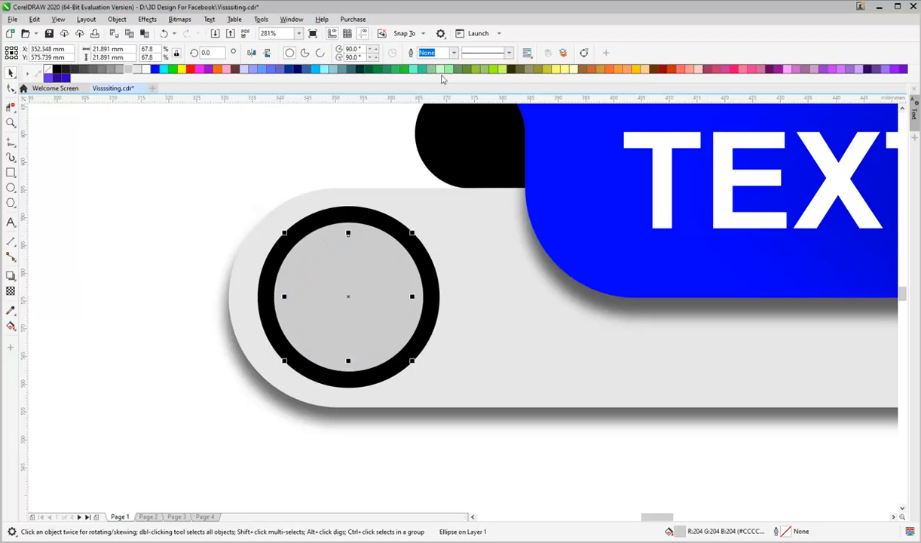
click(453, 53)
click(438, 119)
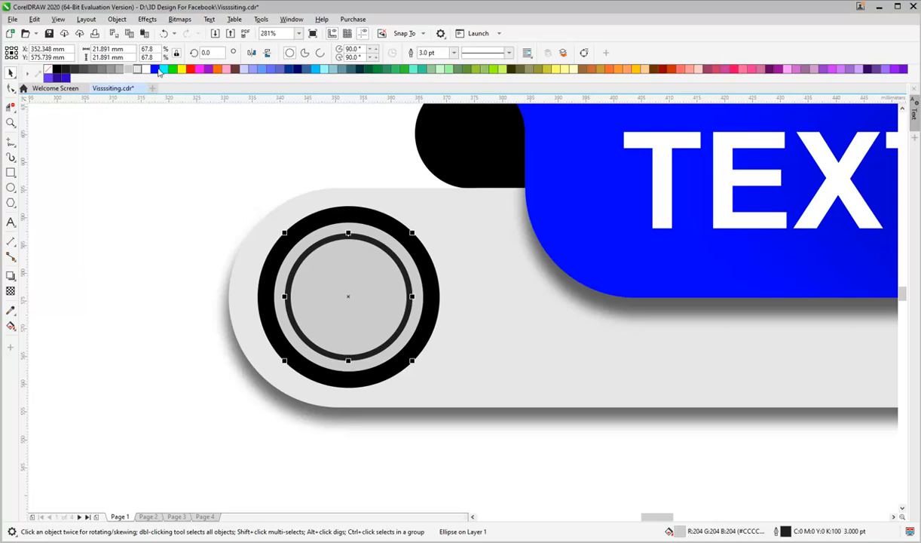
right_click(149, 69)
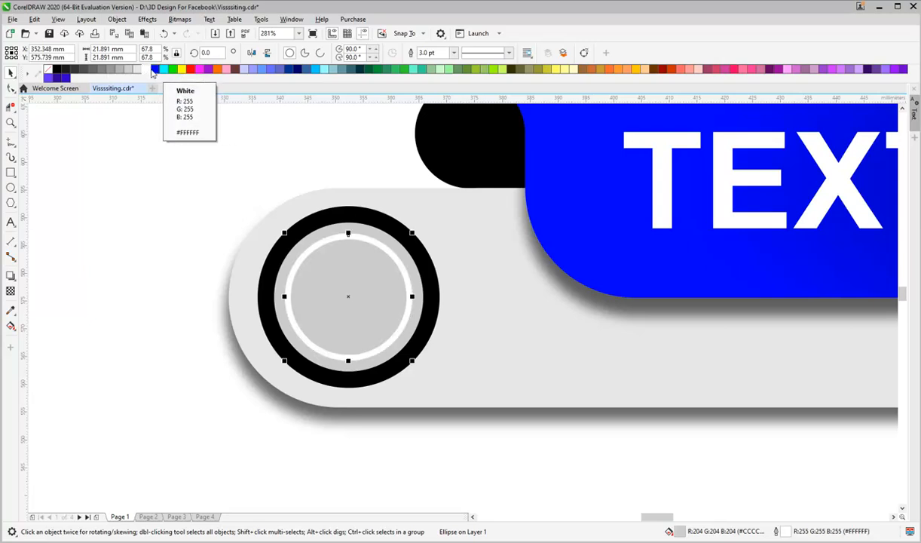
click(296, 70)
click(170, 350)
Step: Add the artistic text "1" in bold Arial and centre it on the navy circle
scroll(380, 220, down, 3)
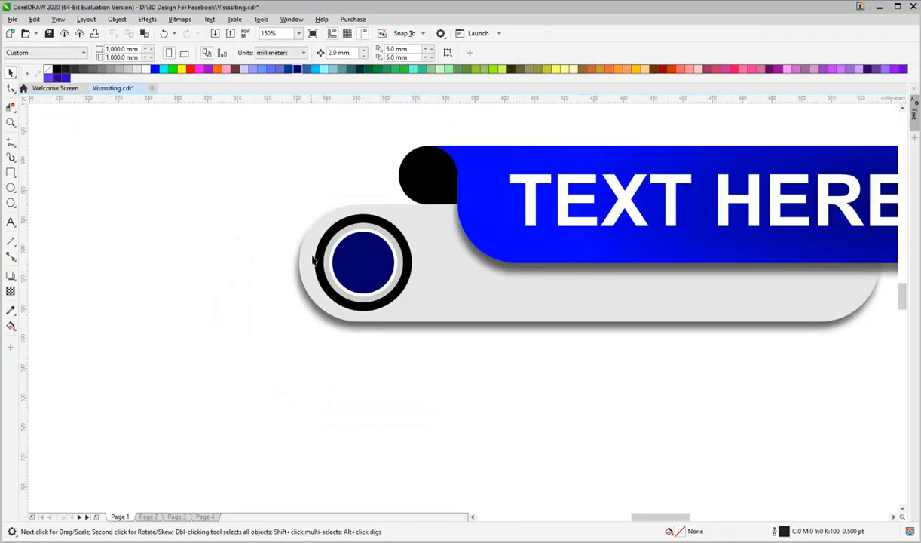
click(10, 222)
click(106, 214)
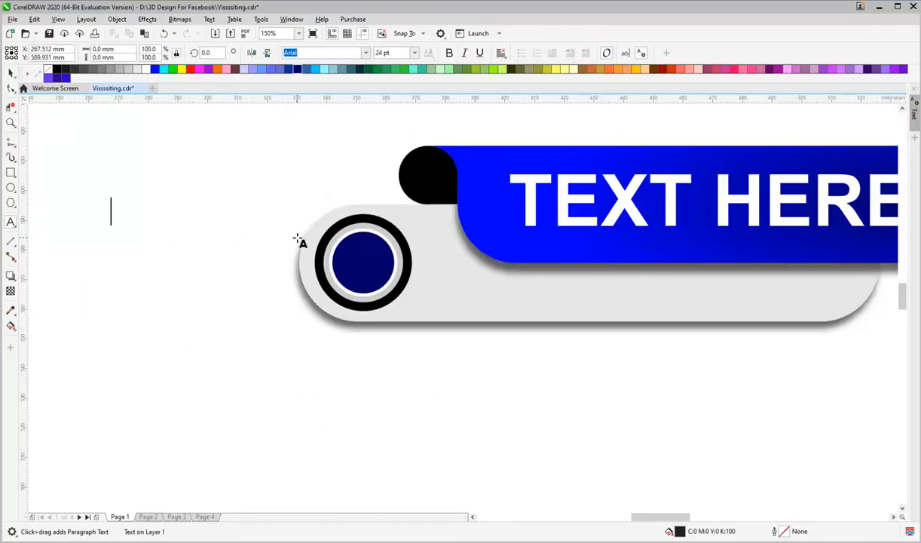
text(1)
key(ctrl+space)
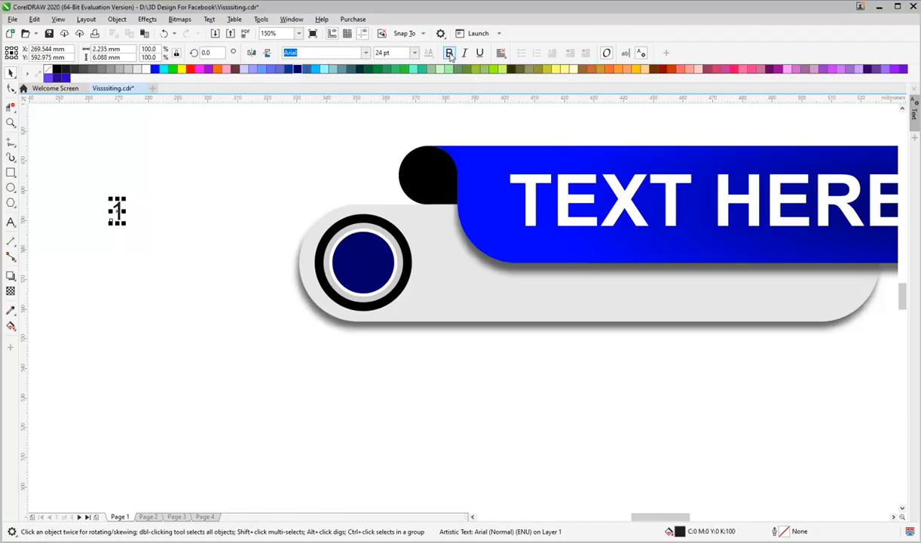
shift+click(328, 271)
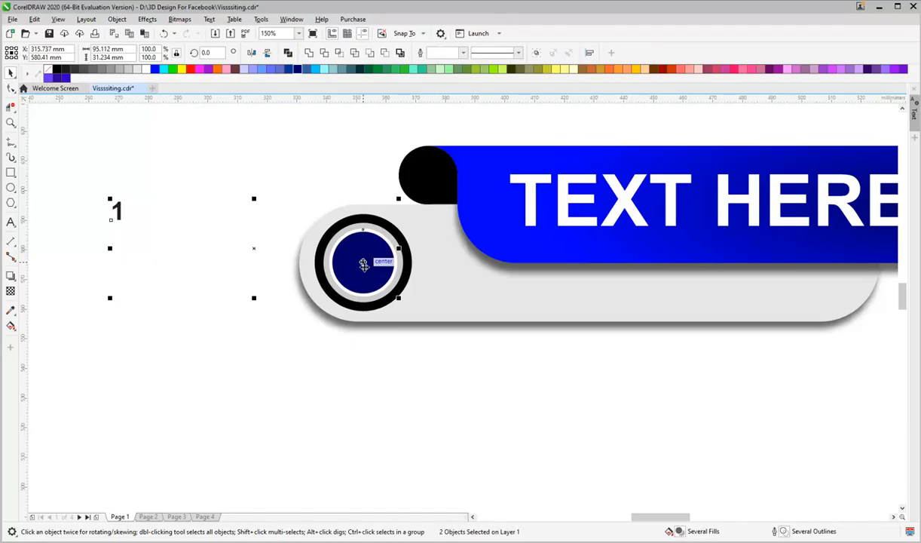
key(e)
key(c)
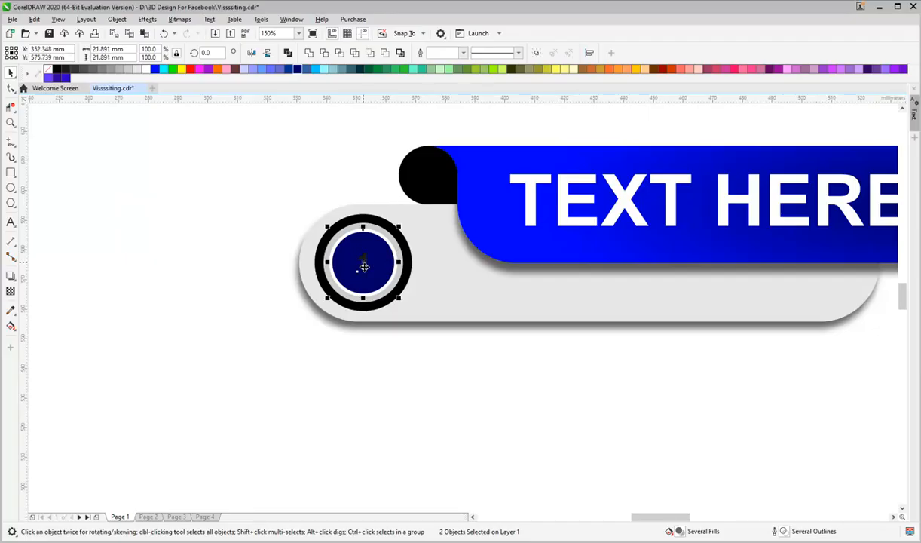
Step: Enlarge the number 1 to about 49 pt, shift it slightly left in the navy circle and fill it white
key(z)
drag(320, 211, 440, 341)
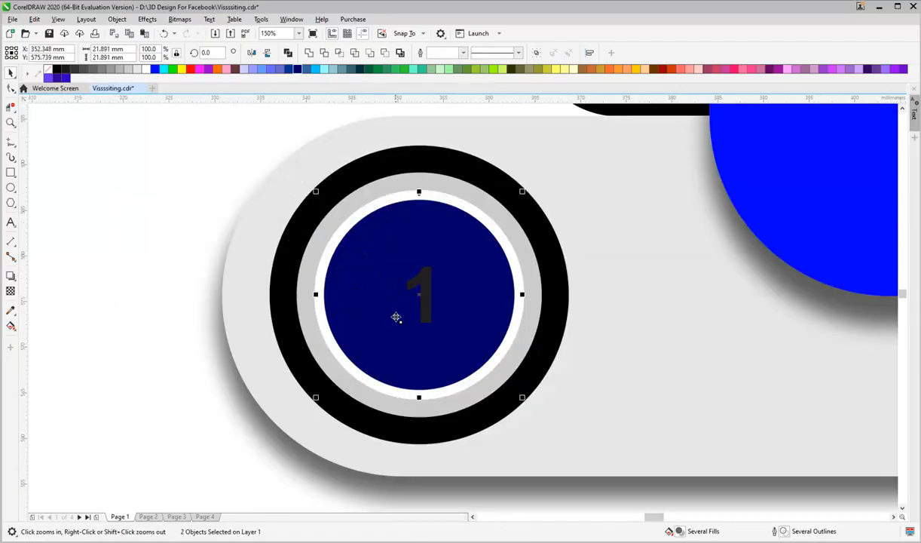
drag(414, 298, 454, 331)
drag(429, 287, 419, 287)
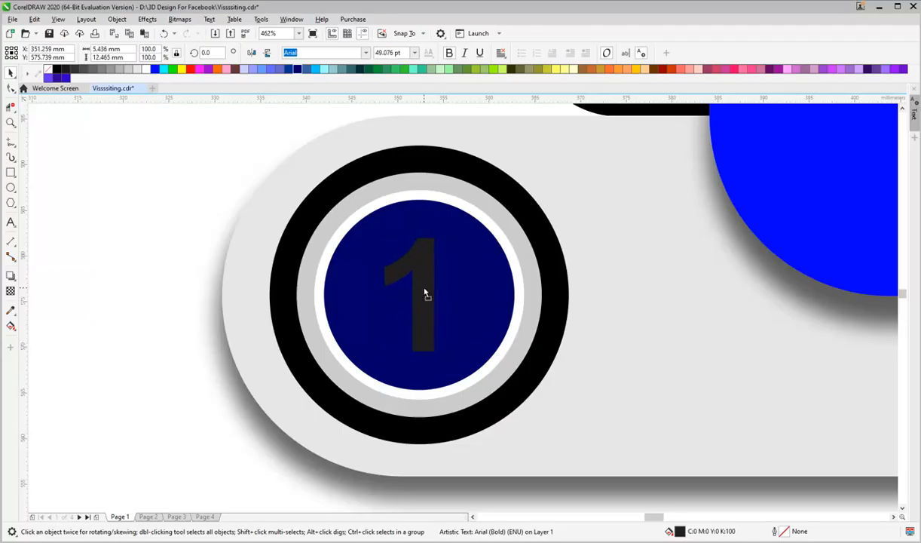
click(145, 68)
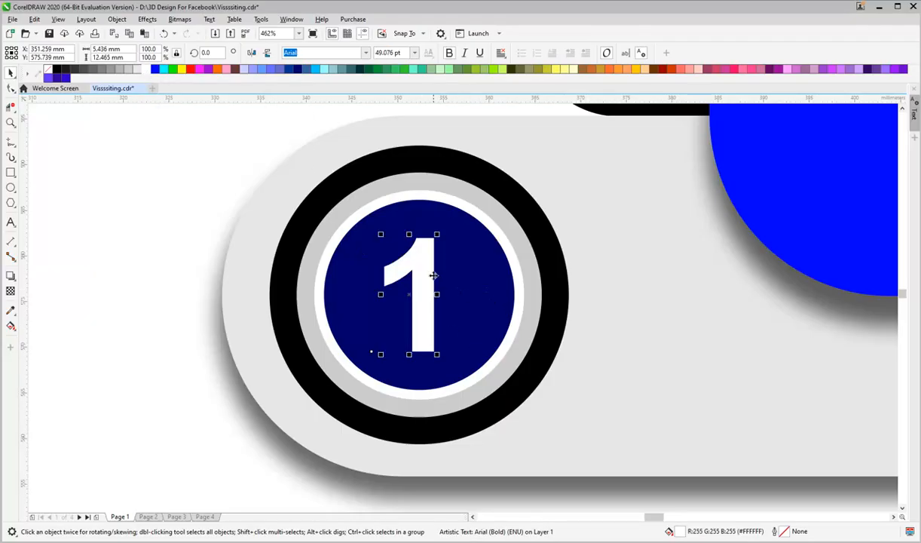
Step: Reduce the white number 1 to about 43 pt, keeping its centre in place
scroll(420, 247, down, 3)
key(F2)
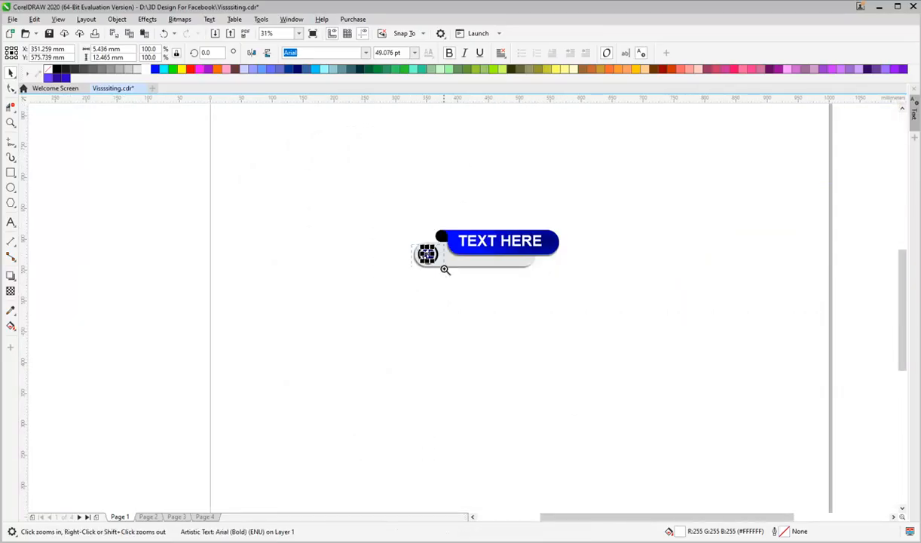
drag(412, 245, 449, 272)
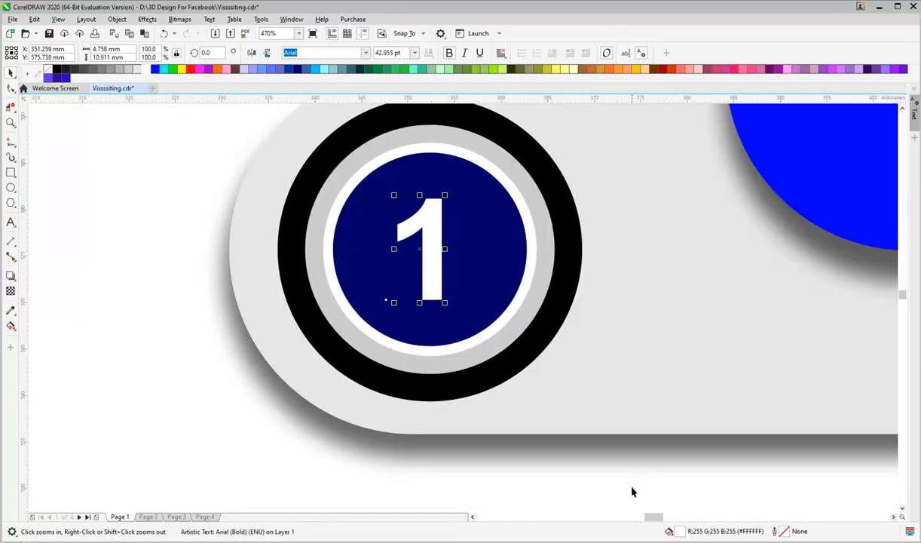
click(687, 404)
key(shift+F2)
scroll(367, 159, down, 2)
Step: Group all parts of the banner, including its text and the numbered circle badge
click(171, 123)
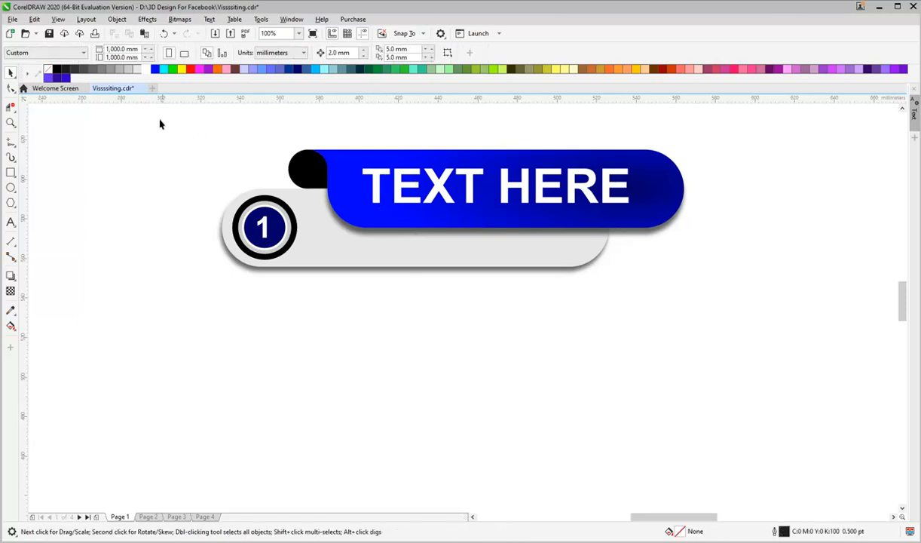
drag(701, 316, 720, 337)
key(ctrl+g)
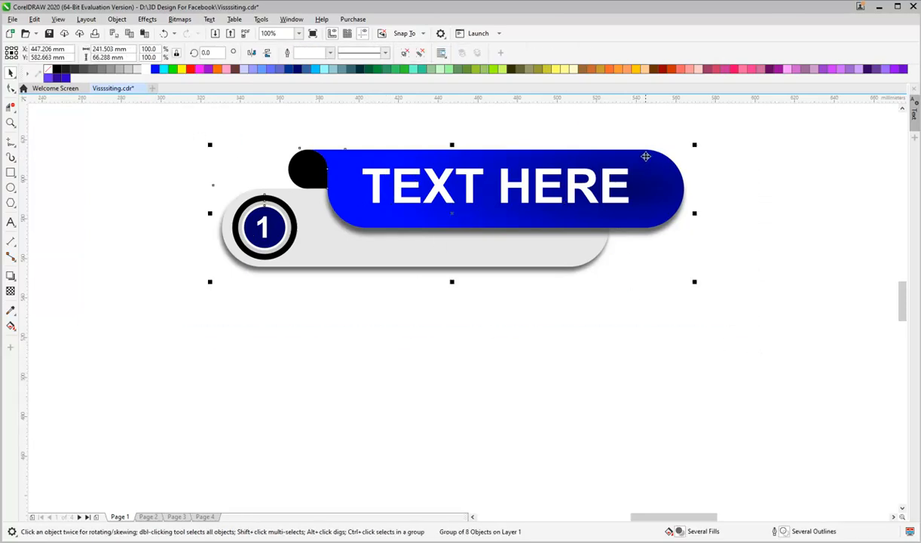
drag(646, 157, 642, 306)
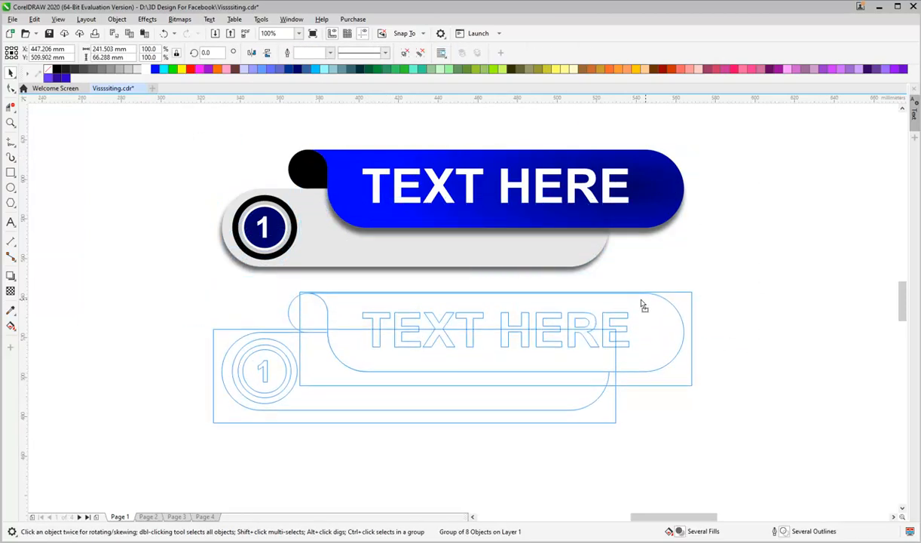
drag(642, 305, 641, 300)
scroll(676, 272, down, 2)
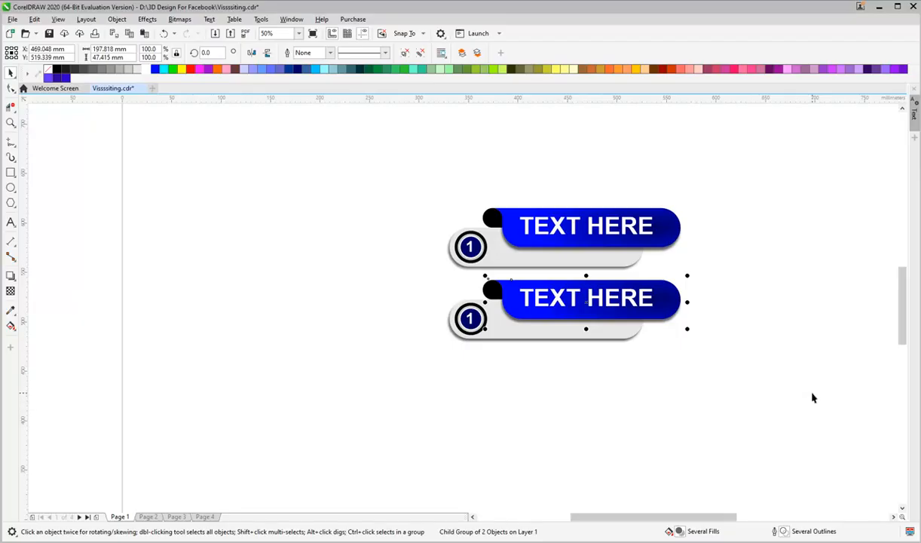
key(ctrl+r)
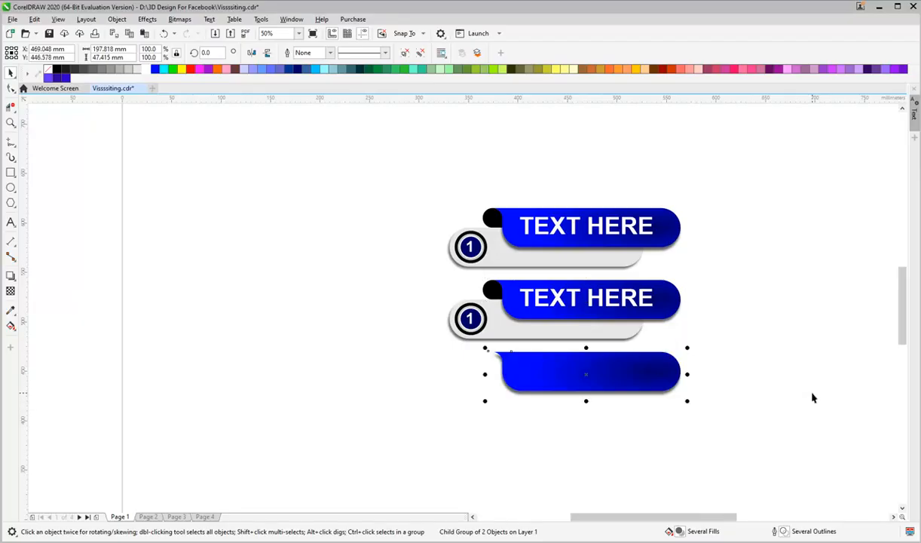
key(ctrl+z)
drag(396, 269, 757, 410)
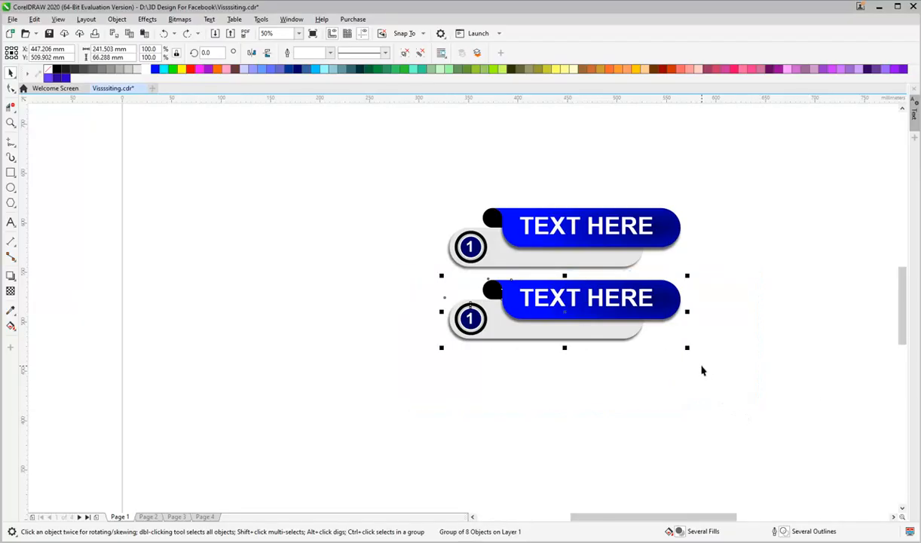
key(ctrl+z)
Step: Duplicate the whole banner group straight down by about 72.9 mm and repeat the duplication twice for four stacked banners
drag(774, 323, 360, 166)
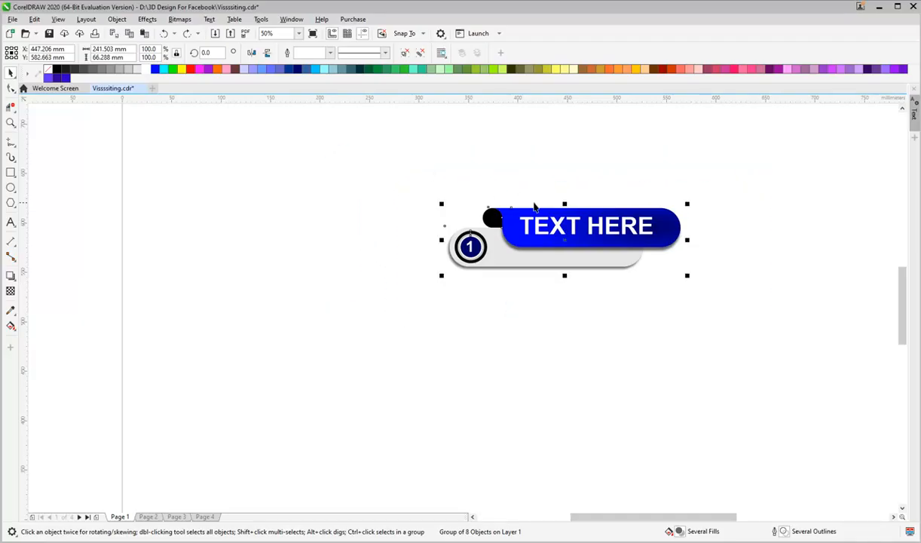
drag(613, 208, 617, 286)
click(718, 328)
click(633, 304)
key(ctrl+r)
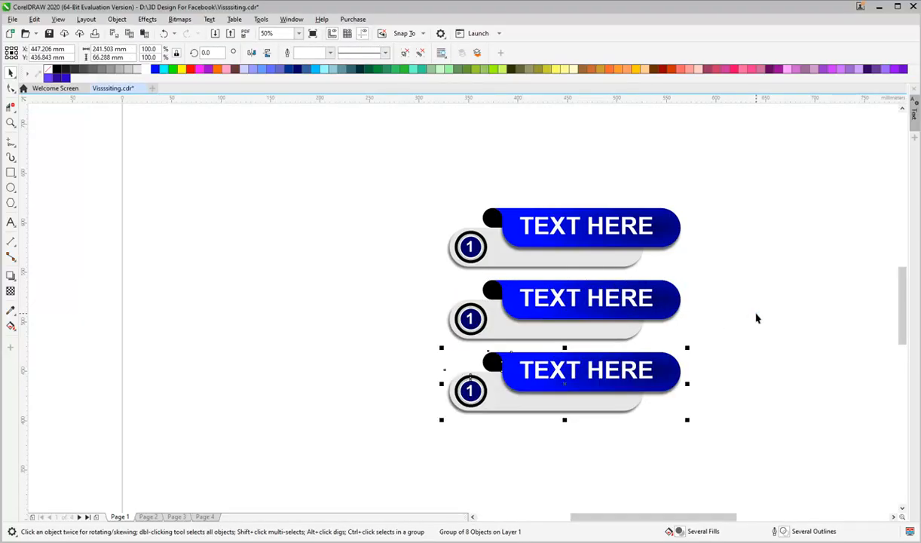
key(ctrl+r)
Step: Ungroup all objects in the three lower banner copies so their parts can be edited individually
drag(341, 176, 755, 523)
key(shift+F2)
click(682, 241)
click(603, 248)
drag(510, 257, 568, 456)
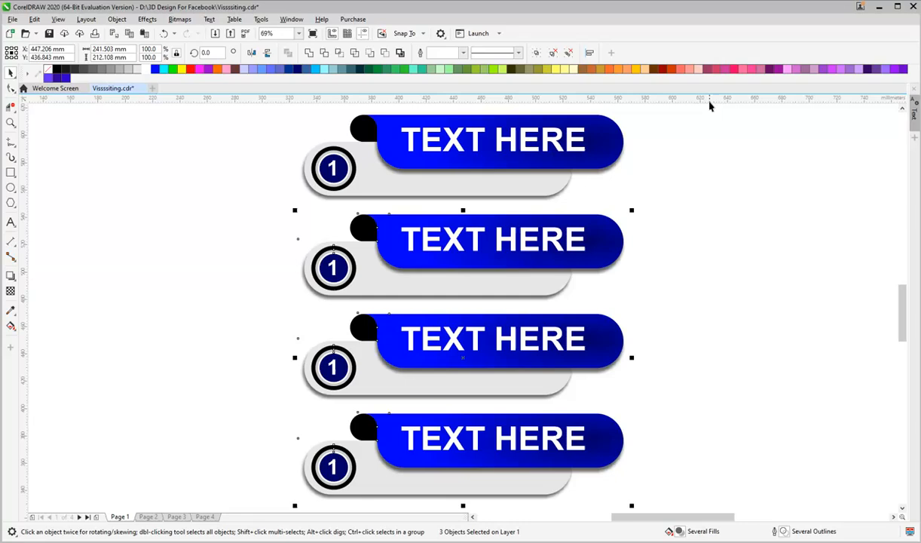
click(568, 54)
click(670, 200)
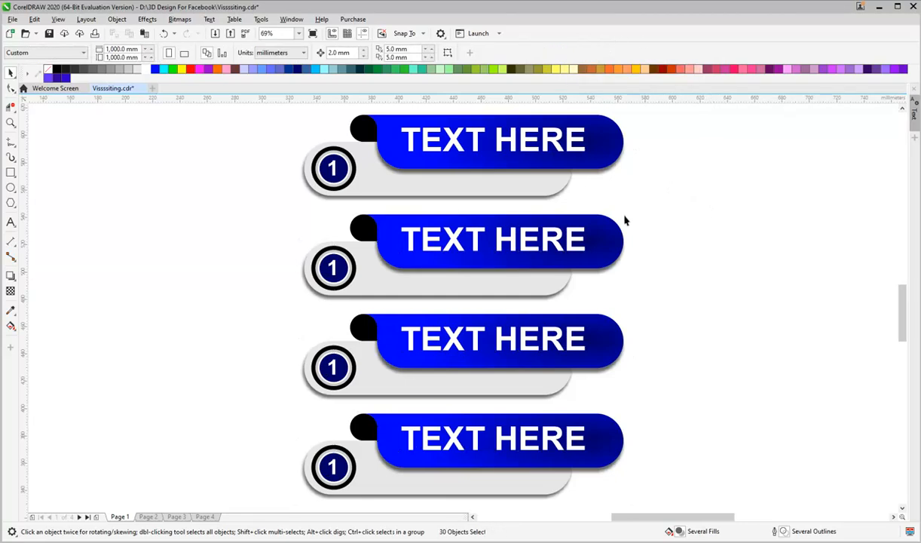
Step: Recolour the second banner's fountain fill from red to golden yellow and fill its number circle red
click(609, 242)
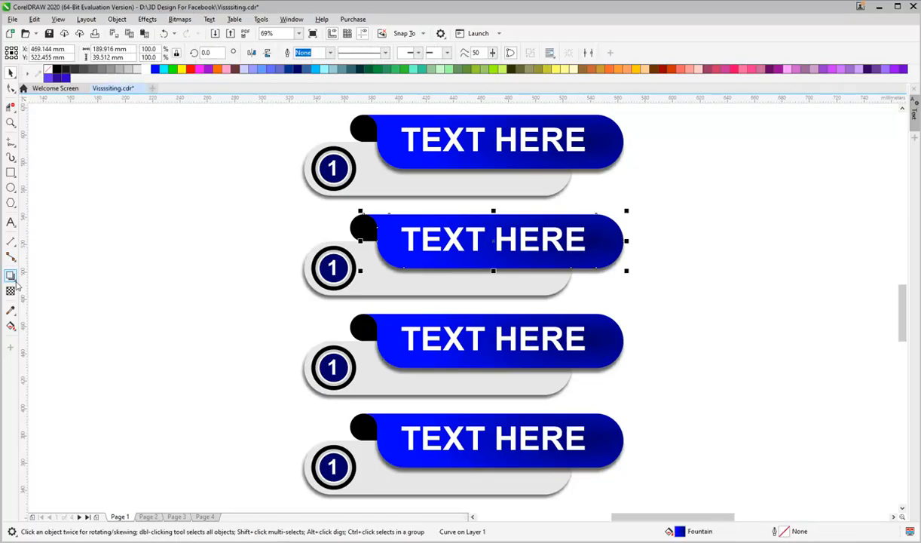
click(13, 333)
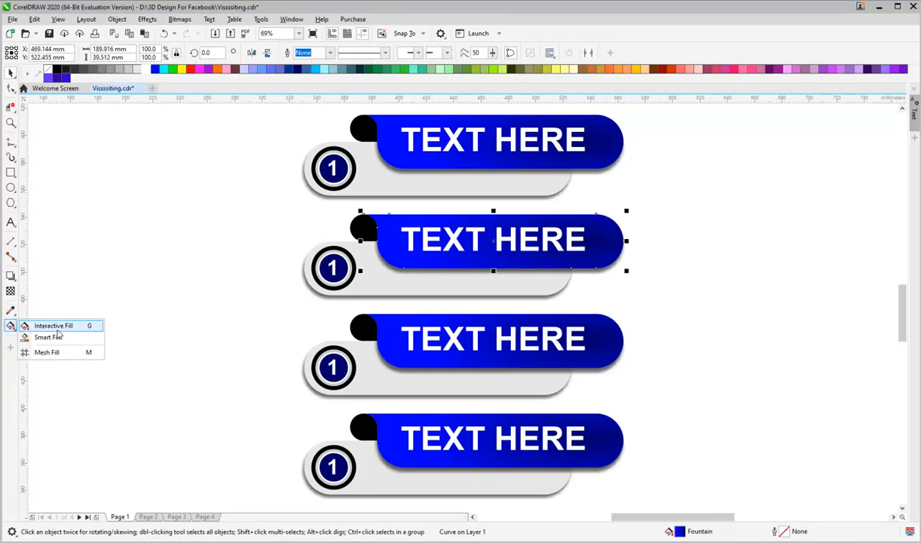
click(57, 329)
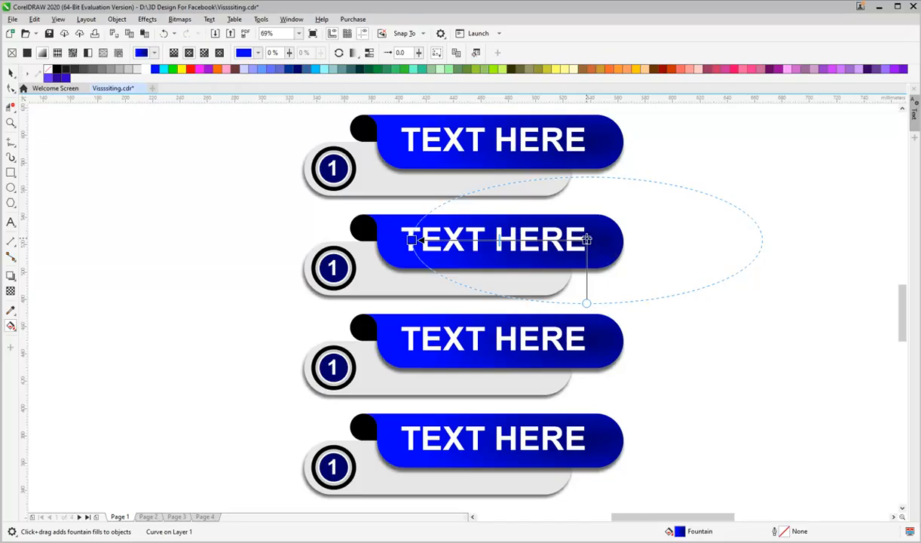
click(190, 69)
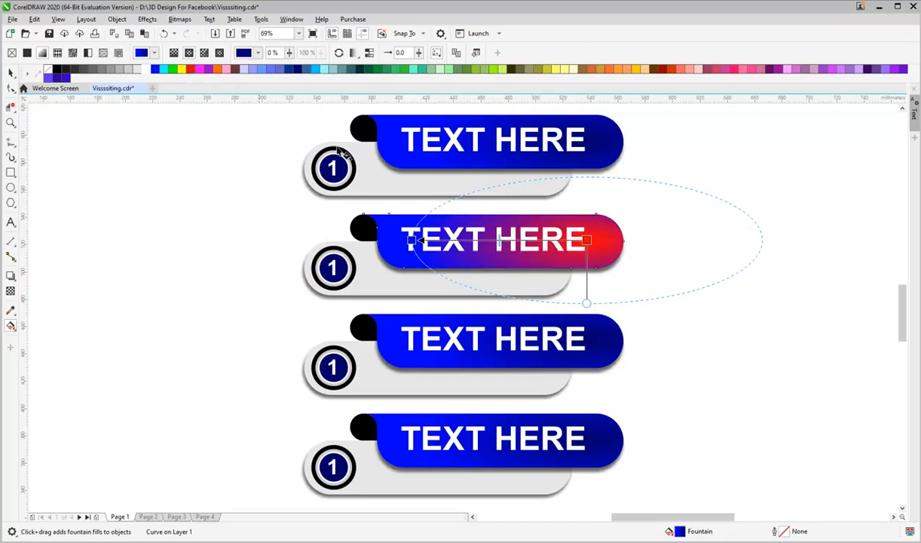
click(636, 69)
click(344, 268)
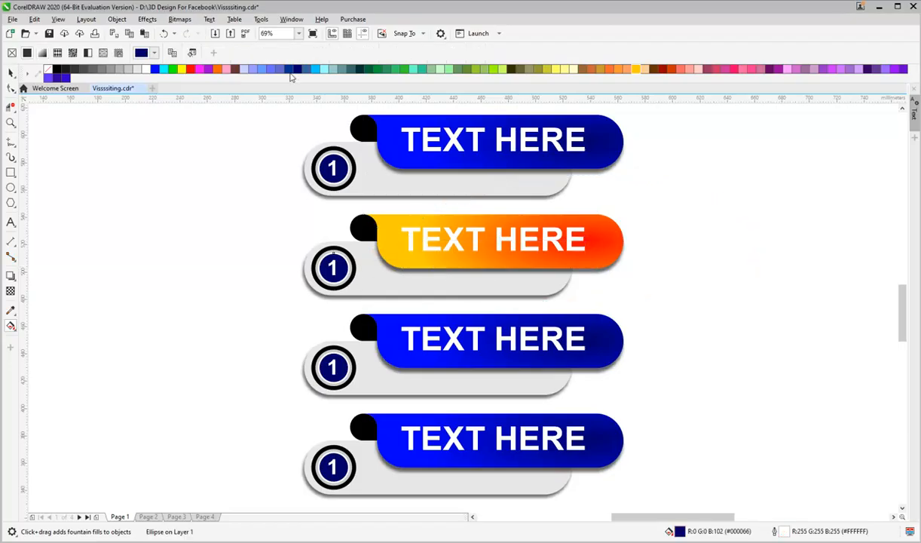
click(190, 69)
Step: Fill the third banner's number circle dark green and recolour its fountain fill from very dark teal to bright green
click(346, 373)
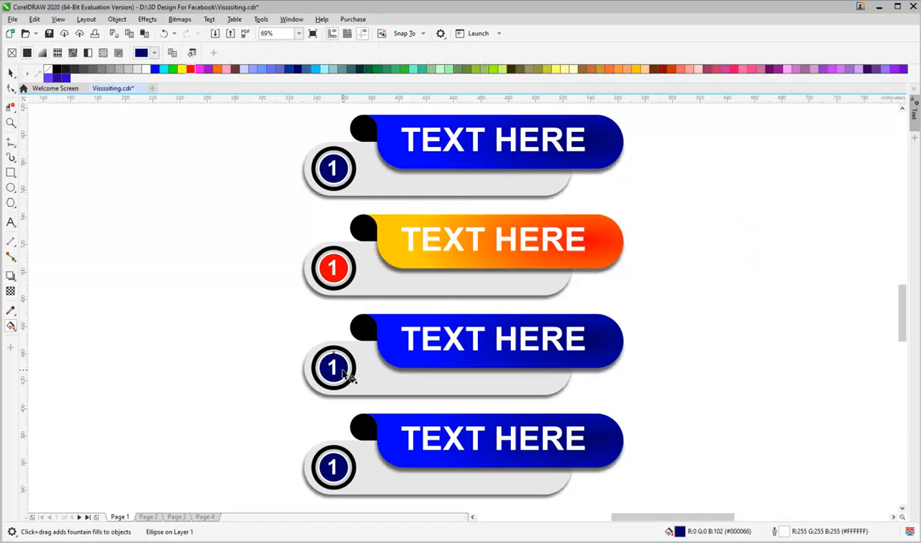
click(371, 73)
click(405, 360)
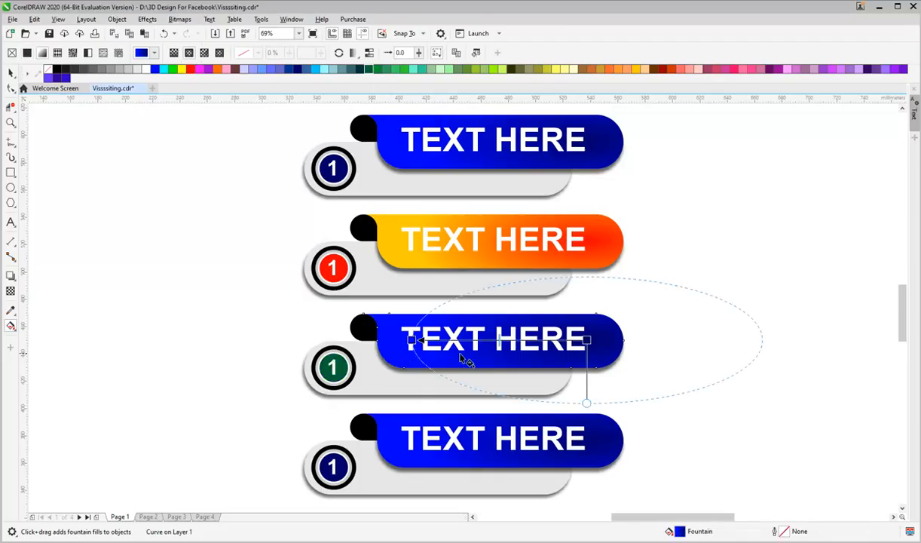
click(586, 340)
click(353, 70)
click(411, 340)
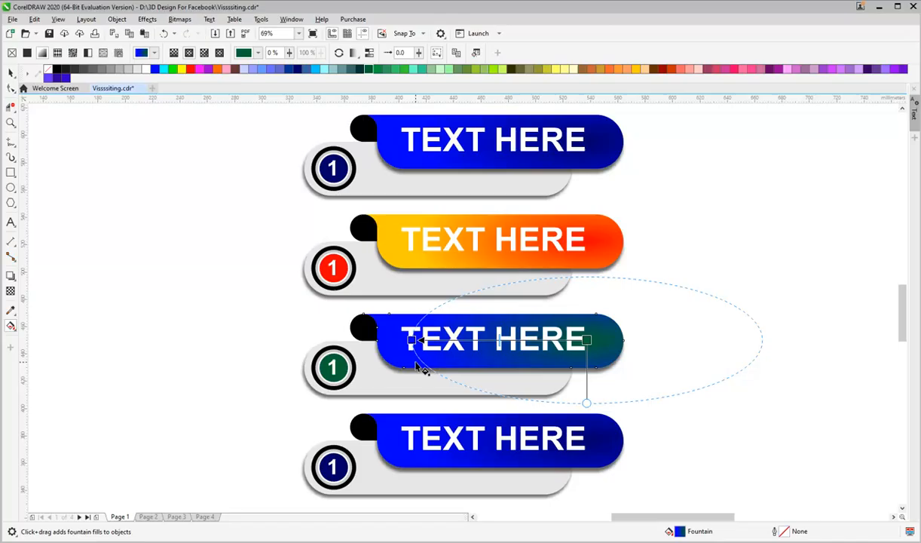
click(172, 69)
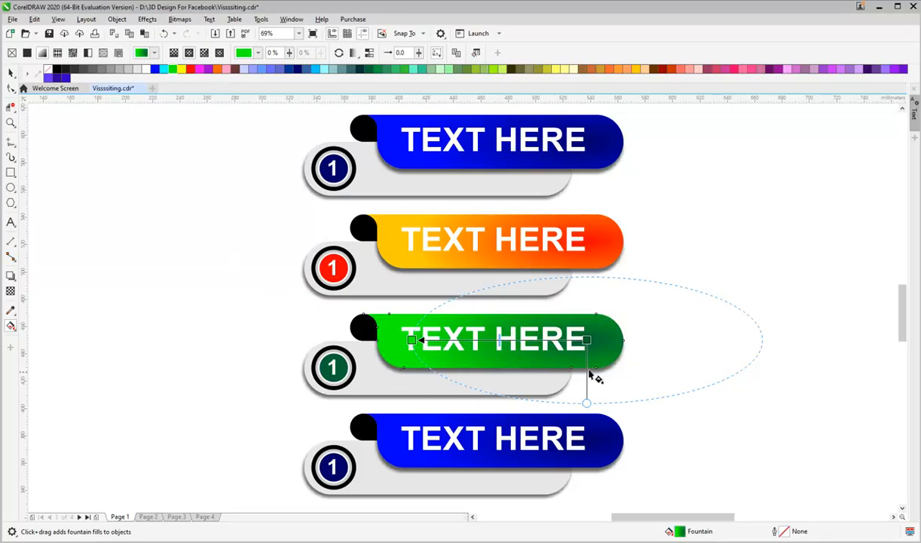
click(586, 340)
click(363, 70)
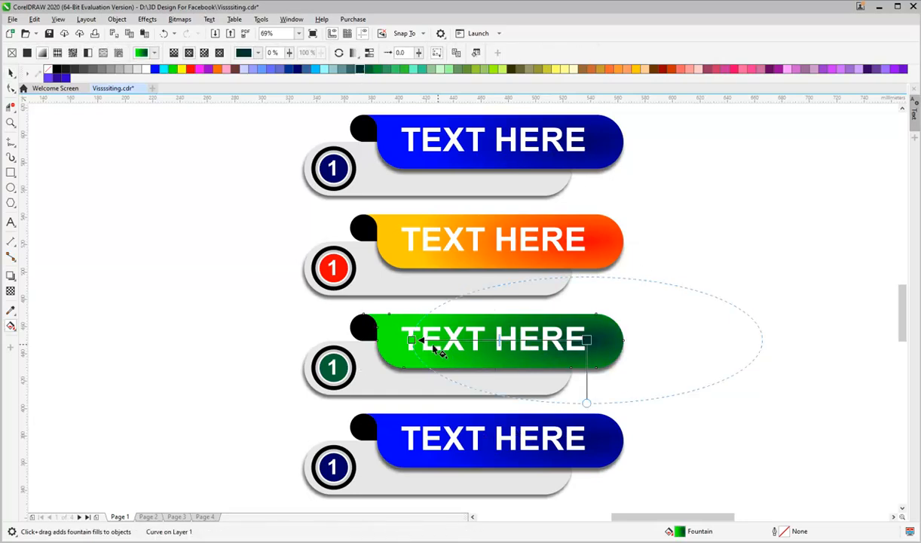
Step: Recolour the fourth banner's fountain fill from Storm Blue to bright magenta and fill its number circle Storm Blue
key(space)
click(511, 466)
key(space)
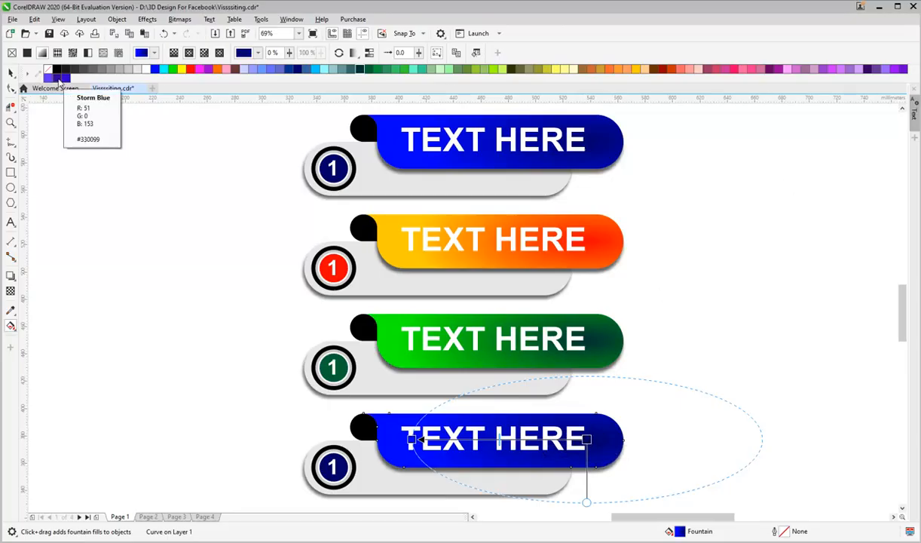
drag(59, 79, 489, 441)
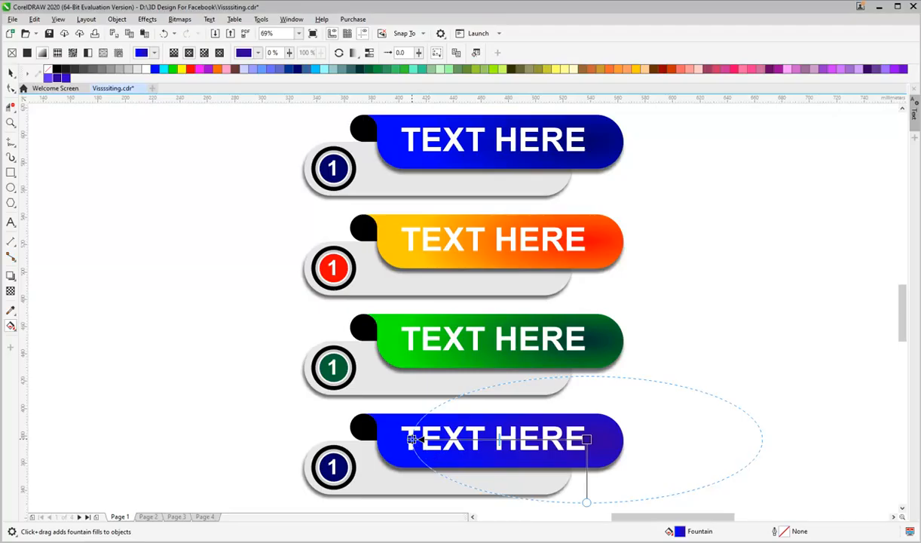
drag(202, 73, 411, 440)
click(334, 452)
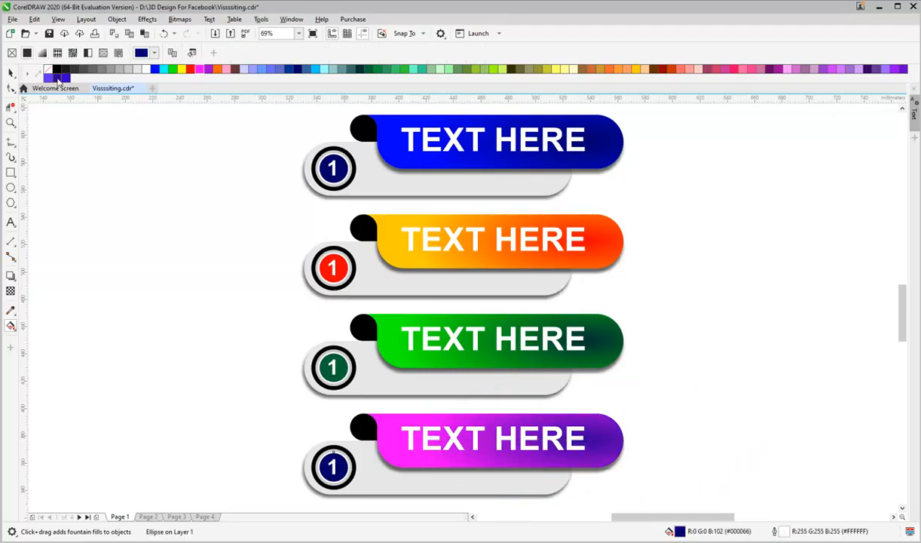
key(space)
click(707, 281)
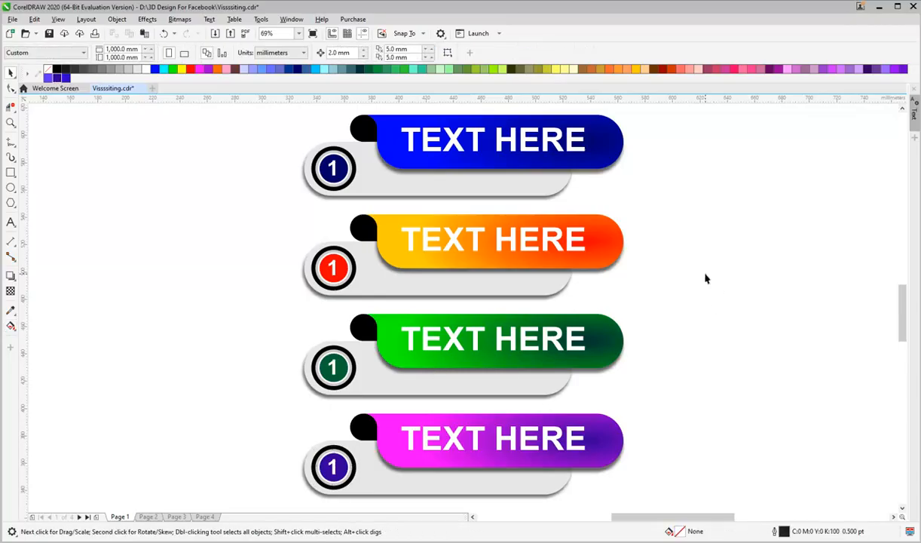
Step: Change the number in the orange banner's red circle to 2
click(333, 275)
key(F8)
key(ctrl+a)
text(2)
key(ctrl+space)
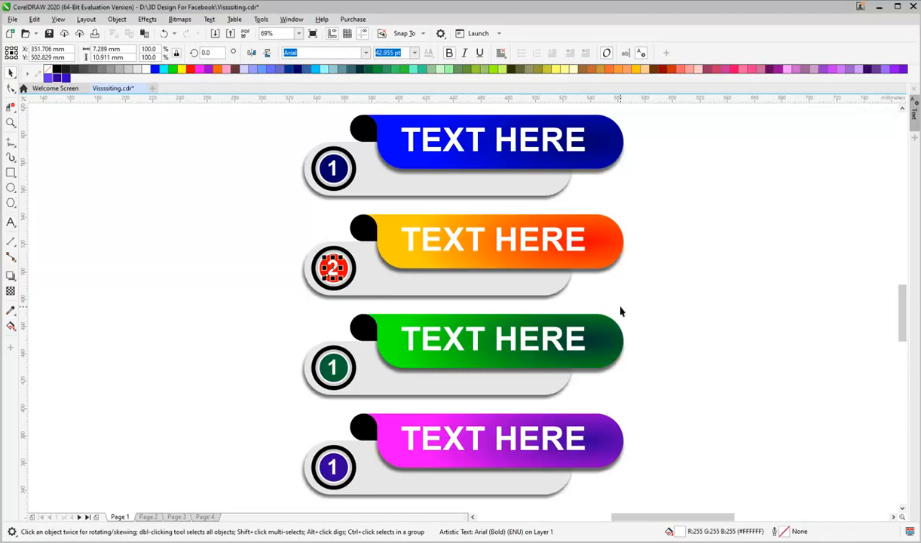
Step: Change the number in the green banner's circle to 3
click(333, 367)
key(F8)
key(ctrl+a)
text(3)
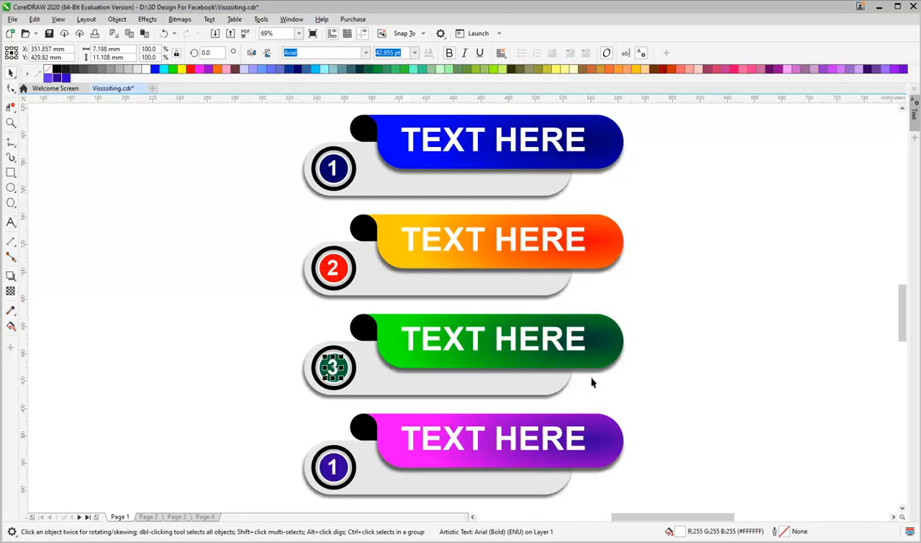
key(ctrl+space)
Step: Change the number in the magenta banner's circle to 4
click(333, 466)
key(F8)
key(ctrl+a)
text(4)
key(ctrl+a)
key(ctrl+space)
scroll(537, 222, down, 2)
drag(692, 441, 281, 112)
key(F4)
click(631, 264)
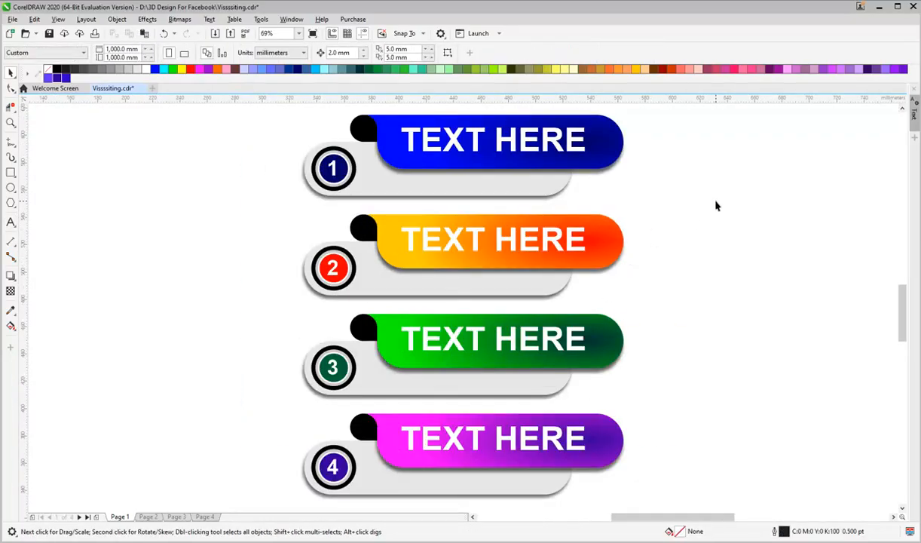